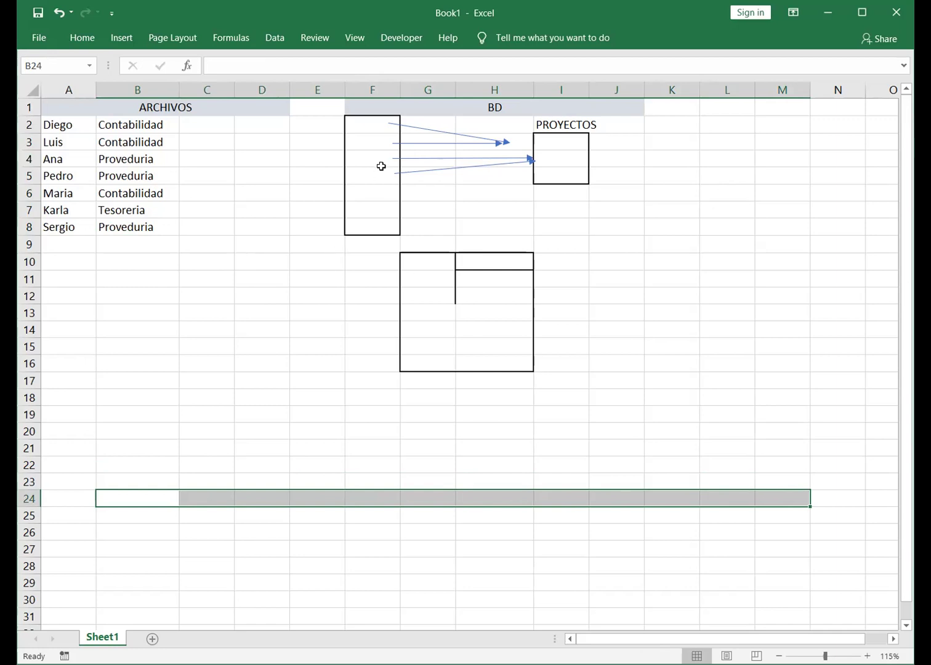
left_click_drag(62, 123, 911, 470)
left_click_drag(324, 124, 331, 224)
left_click(293, 124)
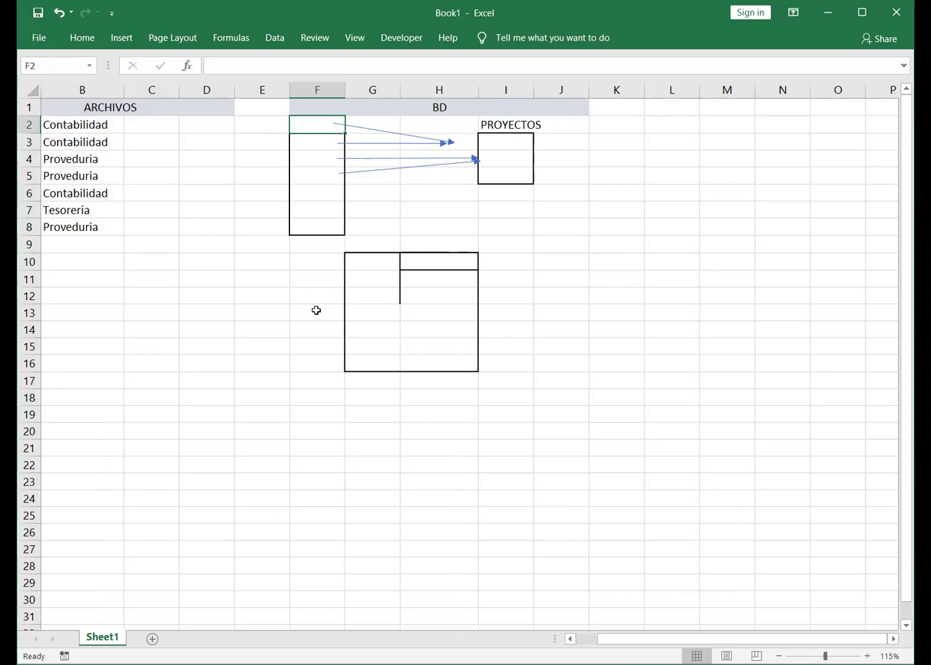
Step: Shift the uppermost arrow slightly right so it starts at the edge of the box around F2:F8
mouse_move(332, 127)
left_mouse_down()
mouse_move(326, 173)
mouse_move(343, 123)
left_mouse_up()
left_click(318, 134)
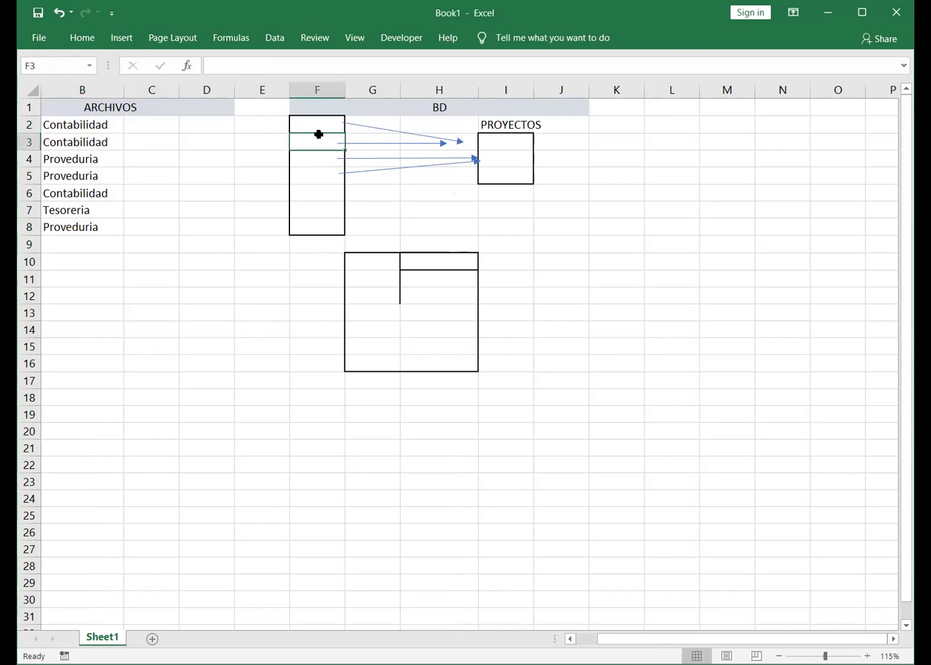
left_click(494, 137)
left_click(511, 125)
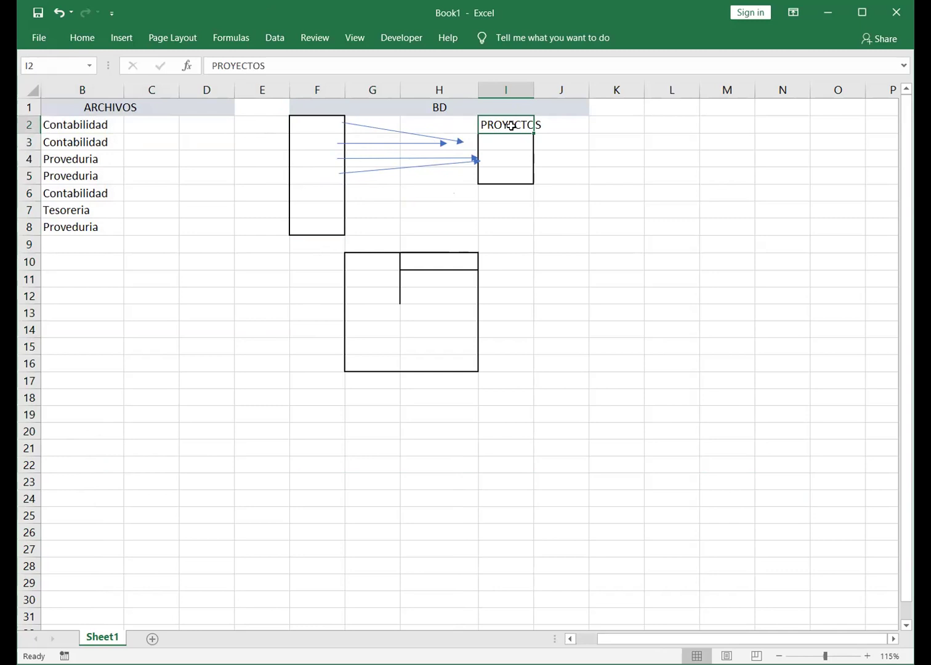
Step: Clear the department entries in B2:B8 beside the list of names
left_click(88, 145)
key("Left")
key("Up")
key("Right")
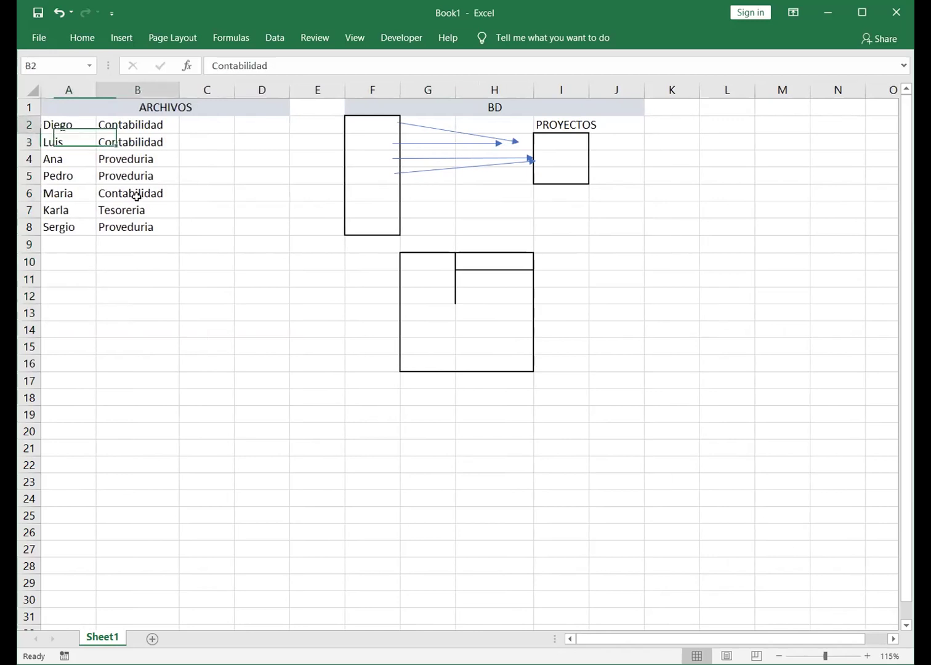
left_click(135, 225, "shift")
key("Delete")
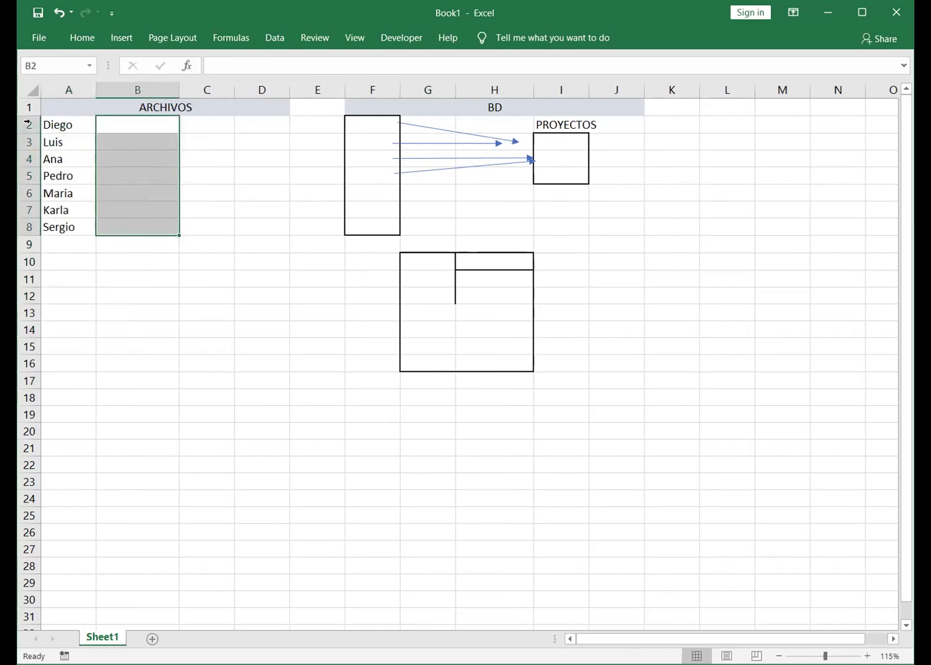
Step: Enter proyecto1 in B2 as the project for the first person
left_click(109, 120)
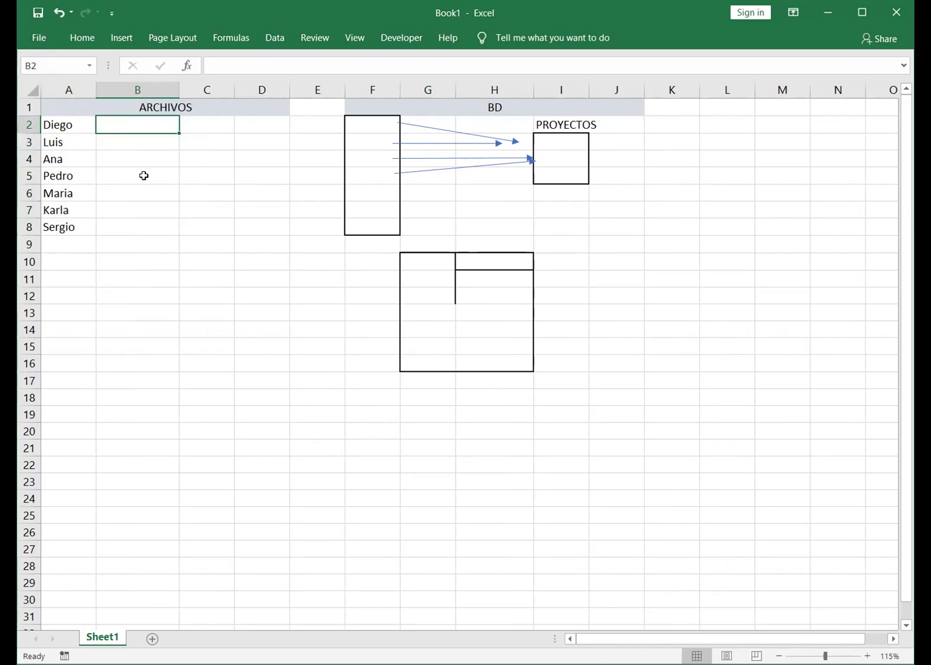
type("proyectyo")
key("BackSpace")
key("BackSpace")
type("o1")
key("Return")
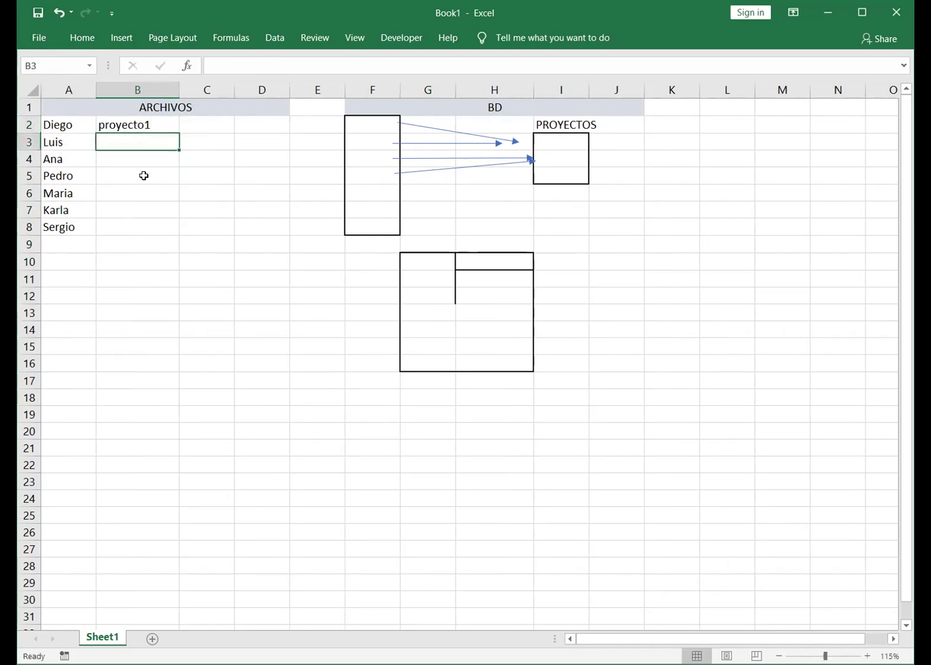
Step: Enter proyecto2 in B3 as the project for the second person
type("pro")
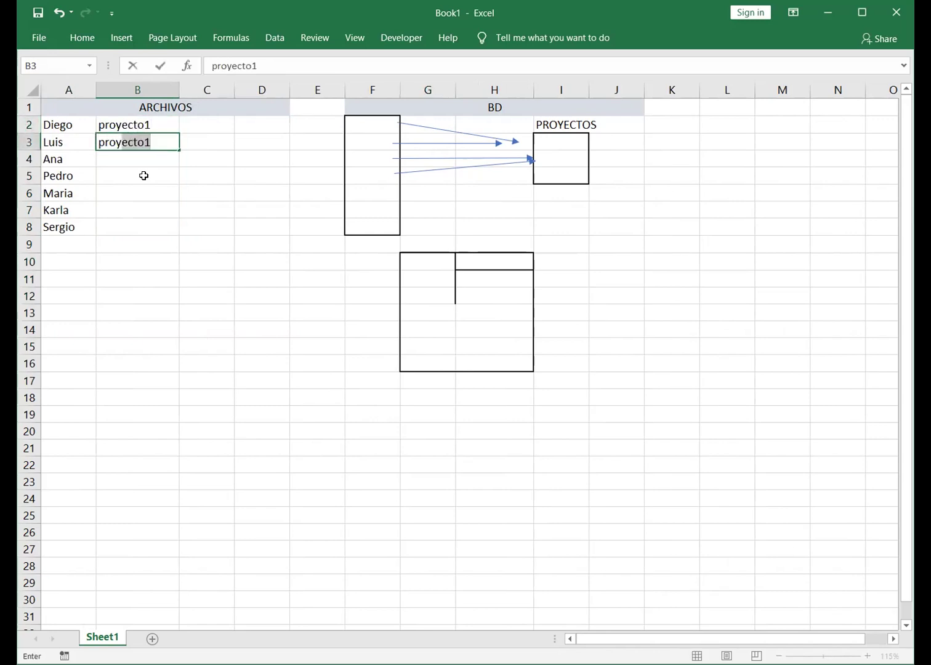
type("y")
key("Tab")
key("Left")
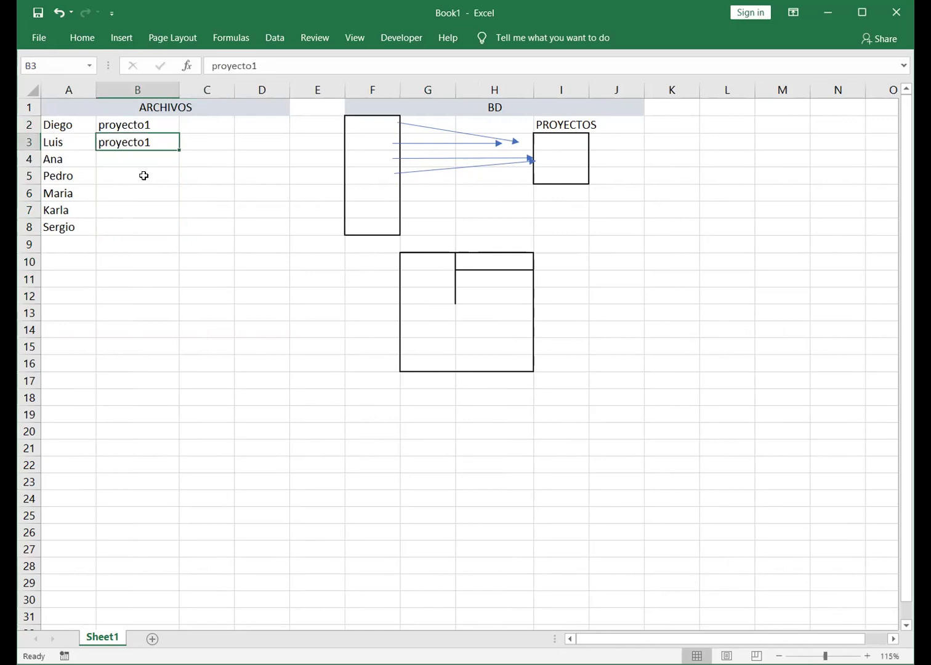
key("F2")
key("BackSpace")
type("2")
key("Return")
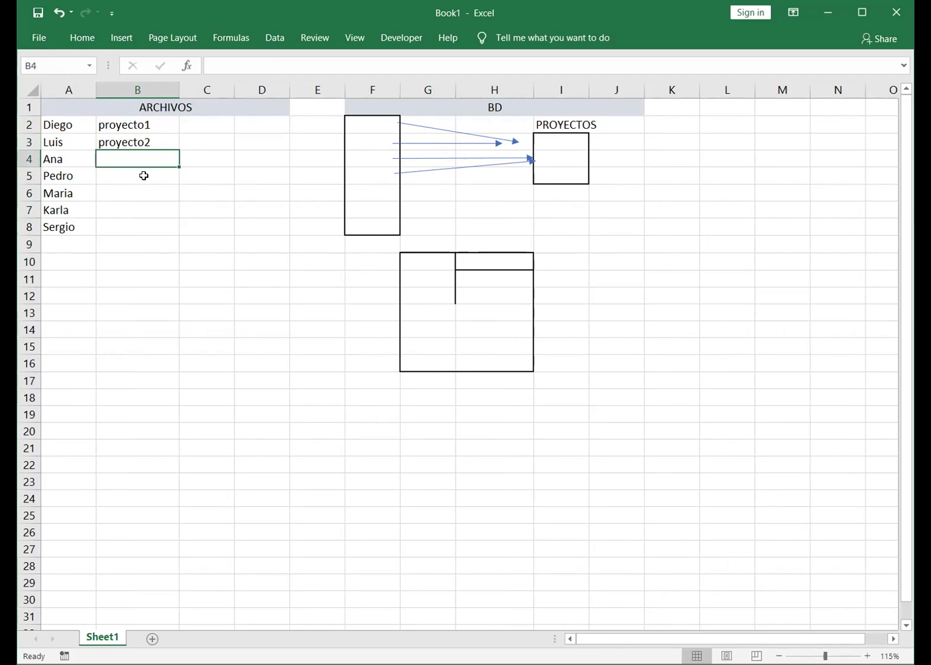
Step: Copy proyecto1 from B2 into B4 and proyecto2 from B3 into B5
key("Up")
key("Up")
key("ctrl+c")
key("Down")
key("Down")
key("ctrl+v")
key("Up")
key("ctrl+c")
left_click(143, 175)
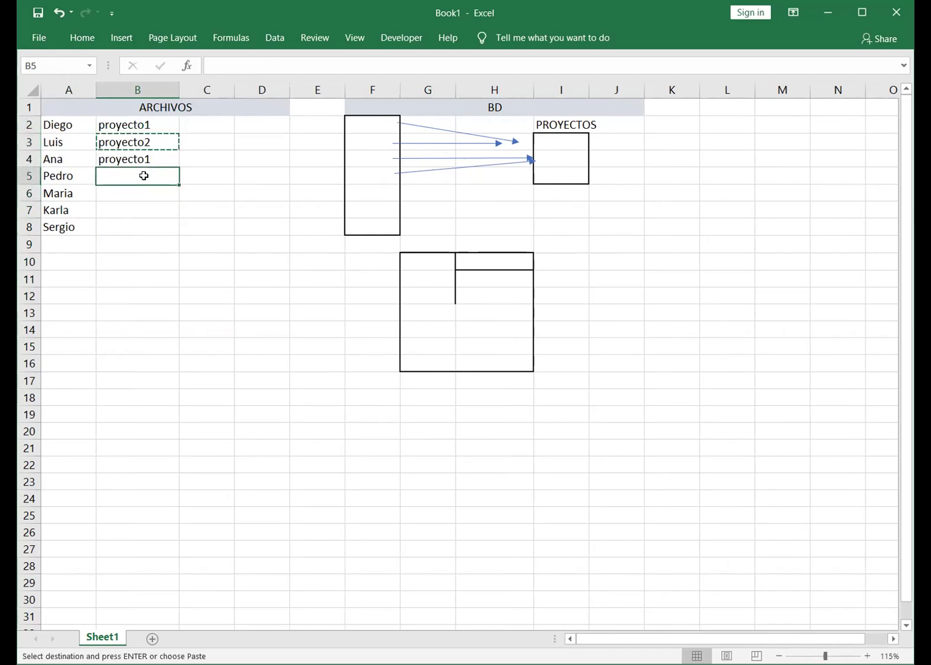
key("ctrl+v")
Step: Enter proyecto3 in B6 and copy it into B7 and B8
key("Down")
type("proyecto3")
key("Return")
key("Up")
key("ctrl+c")
key("Down")
key("ctrl+v")
key("Down")
key("ctrl+v")
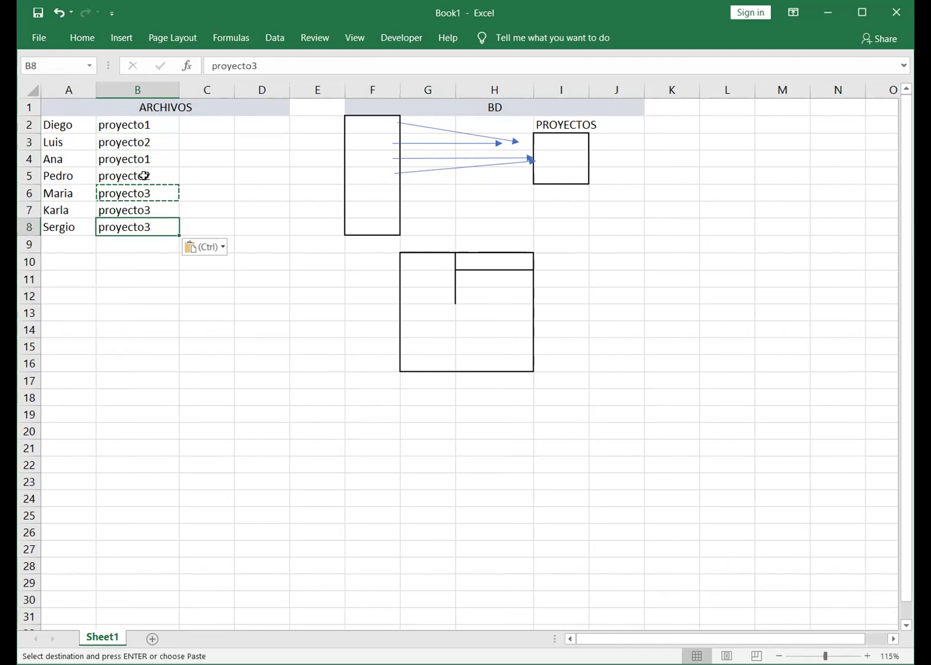
Step: Copy the first person's name from A2 into A9, directly below the existing list
key("Left")
key("Up")
key("Up")
key("Up")
key("Up")
key("Up")
key("Up")
key("Up")
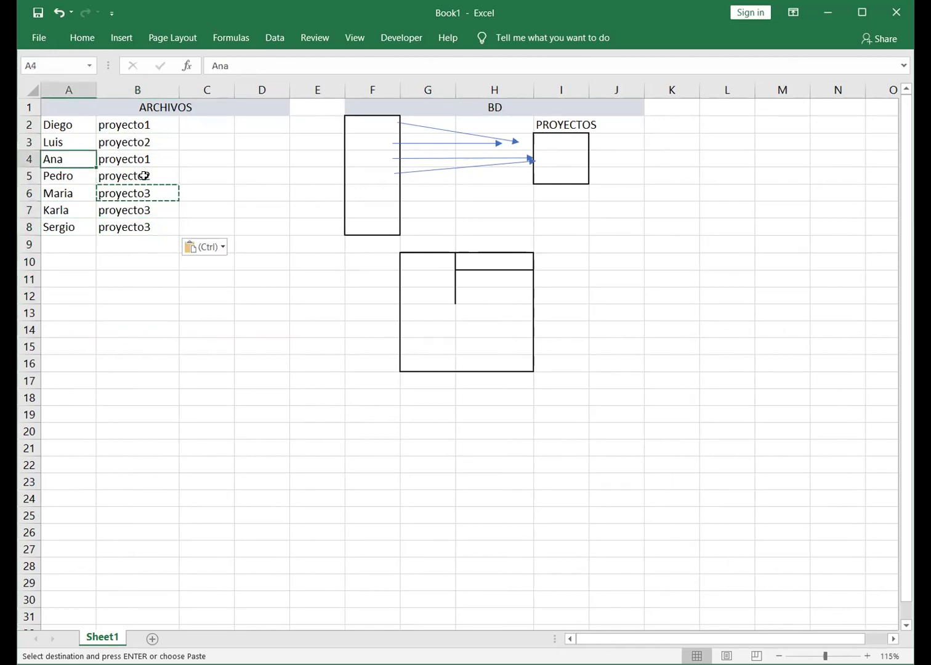
key("Down")
key("ctrl+c")
key("Down")
key("Down")
key("Down")
key("Down")
key("Down")
key("Down")
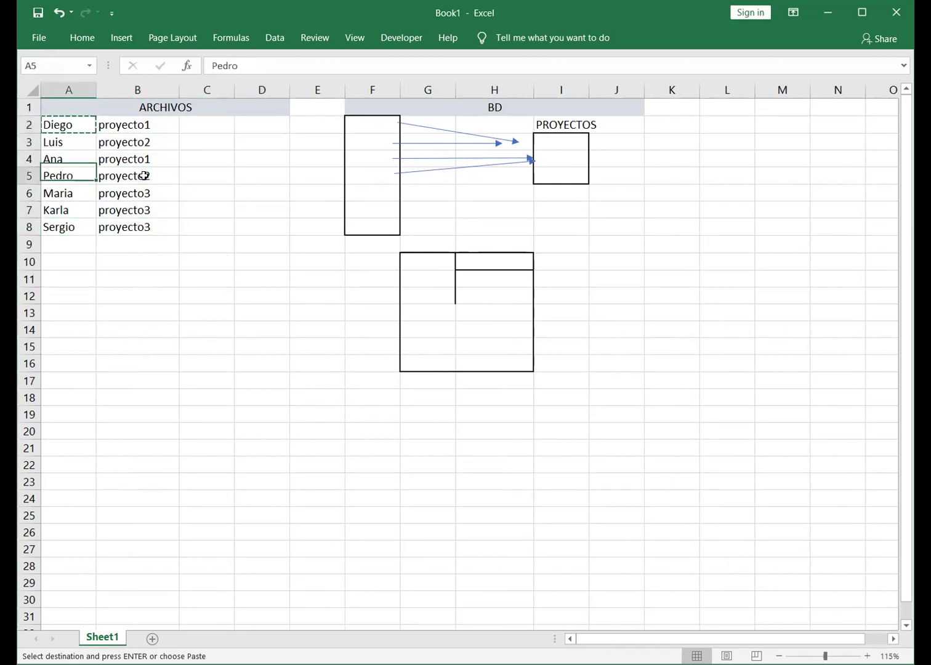
key("Down")
key("ctrl+v")
Step: Copy proyecto3 from B8 into B9 for the repeated person
key("Right")
key("Up")
key("Escape")
key("ctrl+c")
key("Down")
key("ctrl+v")
Step: Add a row 10 record that repeats the name from A3 in lowercase, with proyecto3 copied from B9
key("Left")
key("Down")
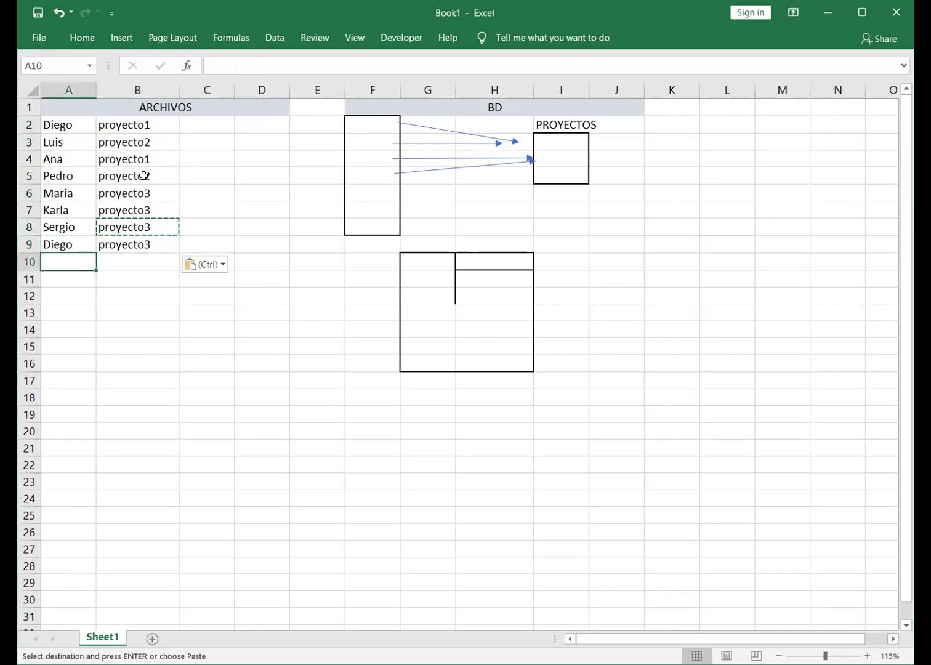
type("luis")
key("Return")
key("Up")
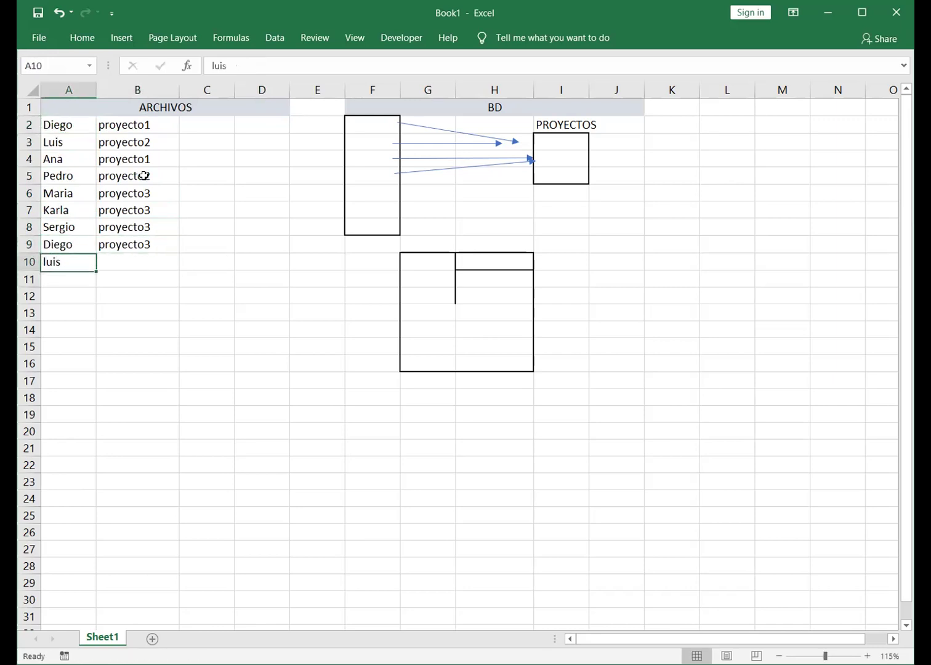
key("Up")
key("Right")
key("ctrl+c")
key("Down")
key("ctrl+v")
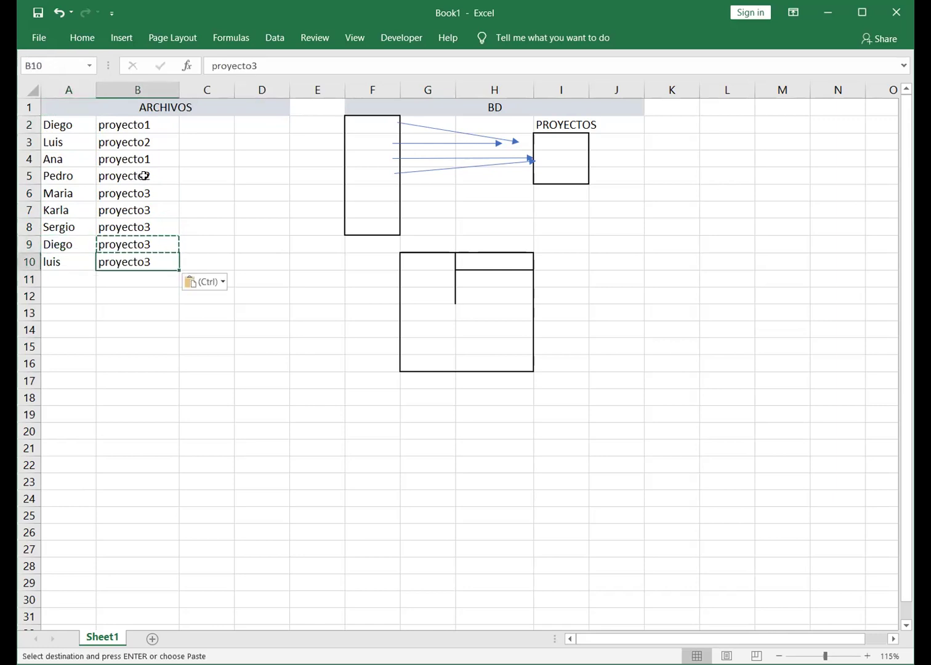
Step: Enter the name from A6 again in A11 as another repeated person
key("Left")
key("Down")
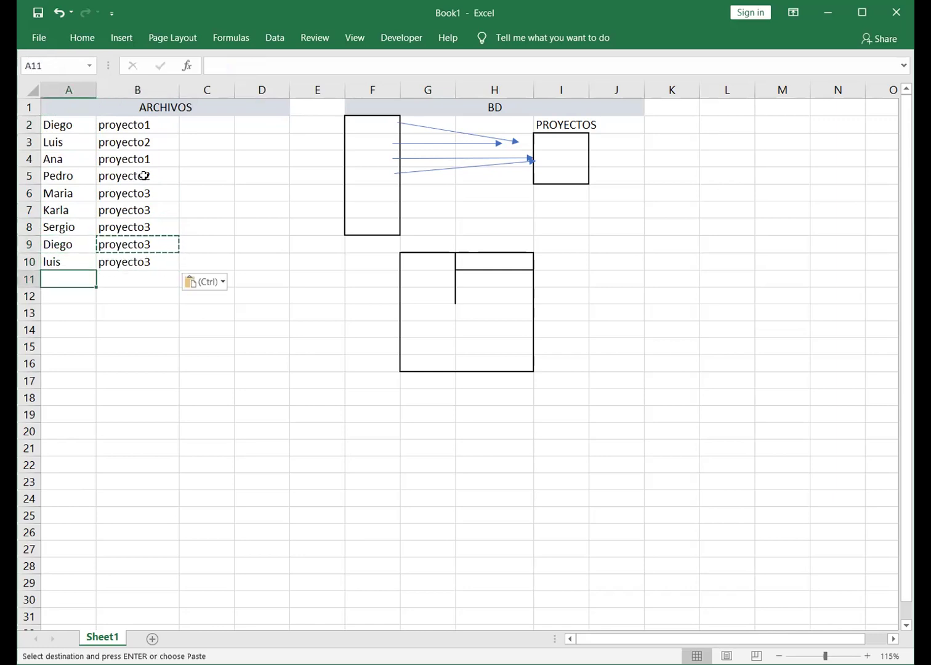
type("ma")
key("BackSpace")
key("BackSpace")
key("BackSpace")
type("Mria")
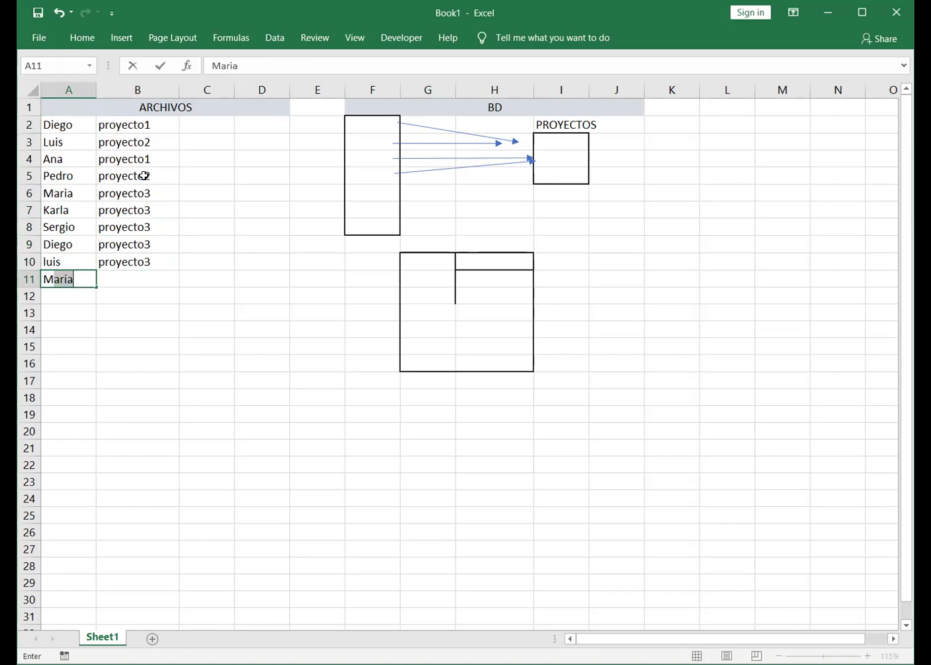
key("BackSpace")
type("aria")
key("Return")
Step: Enter proyecto2 in B11 as the project for the person in row 11
key("Up")
key("Up")
key("Up")
key("Up")
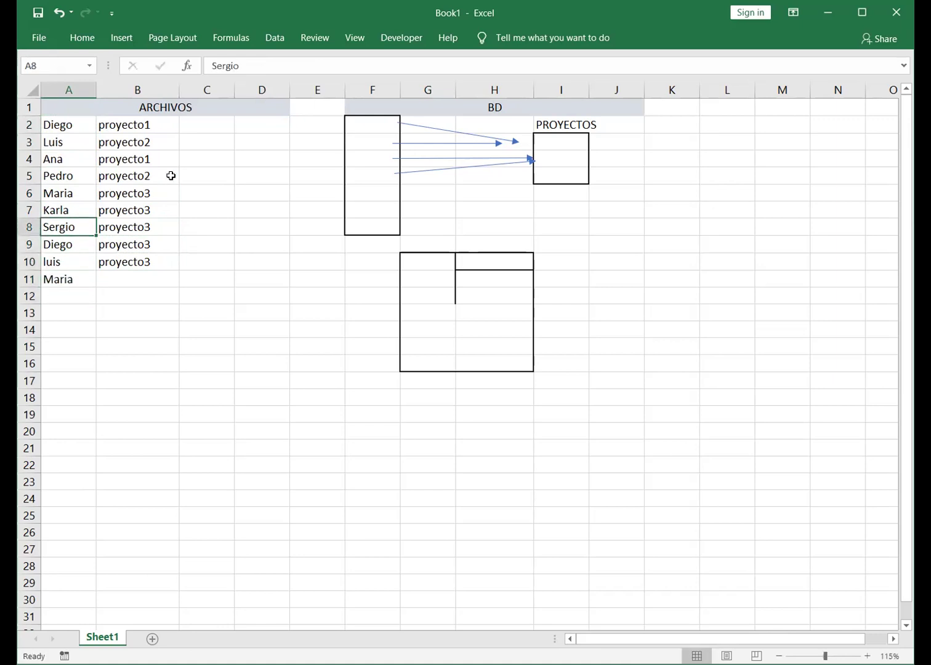
key("Down")
key("Down")
key("Down")
key("Right")
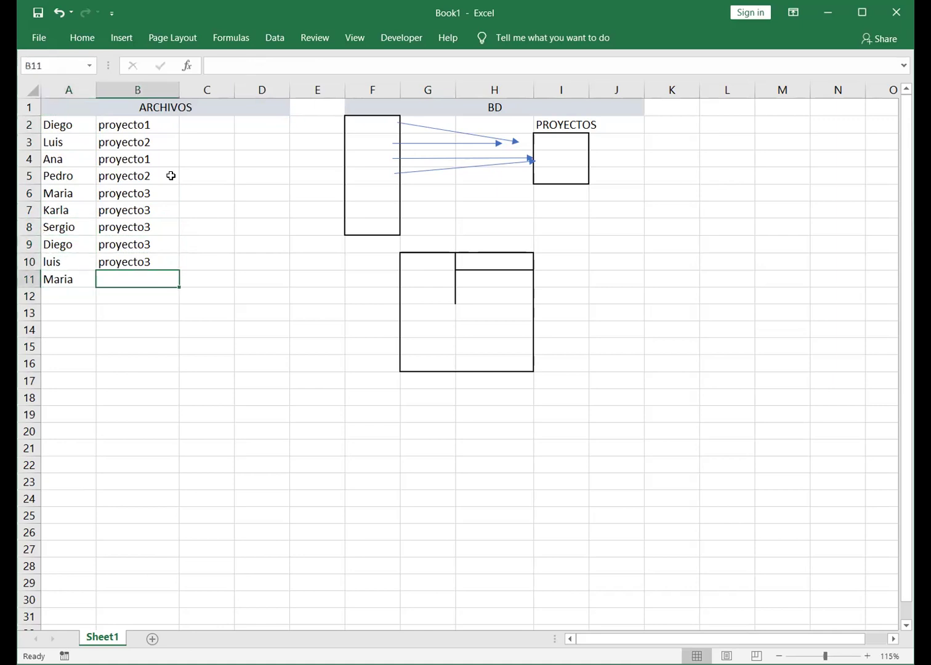
type("proyecto2")
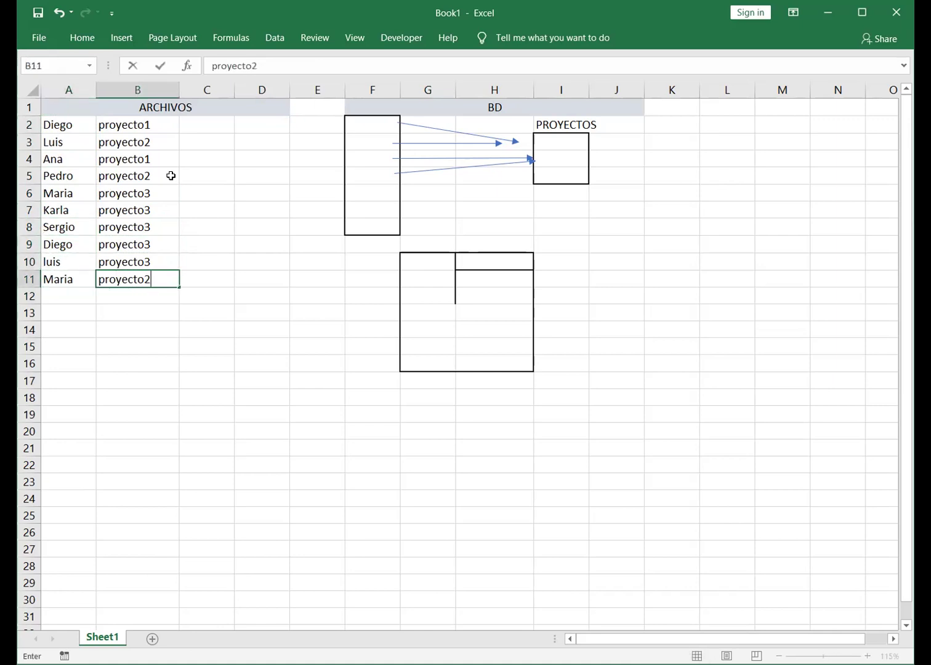
key("Return")
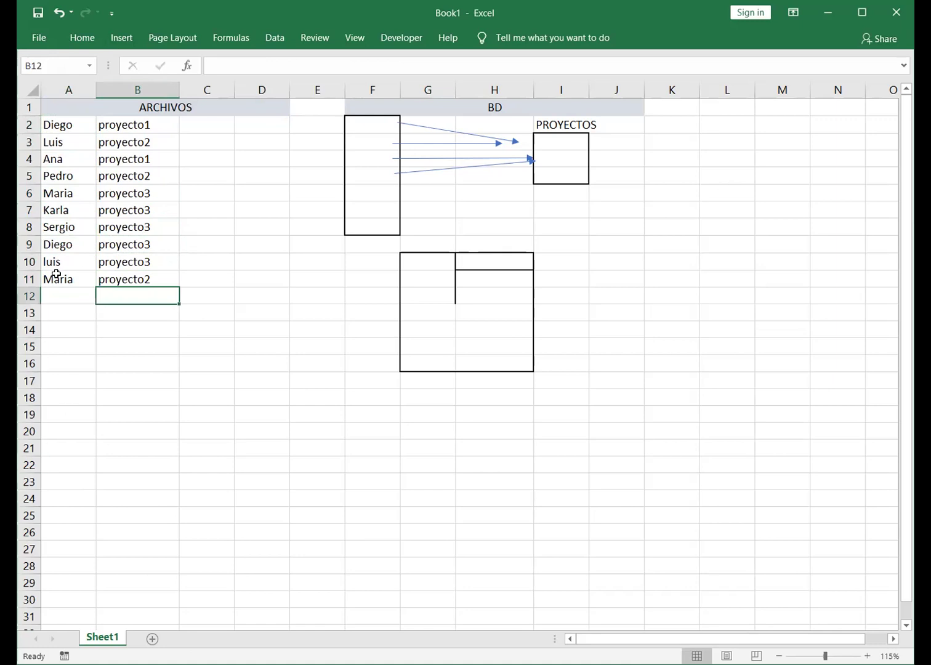
Step: Examine the repeated names and projects in A2:B11 against the boxed table area at G10:H16
left_click_drag(54, 285, 65, 126)
left_click_drag(137, 127, 131, 270)
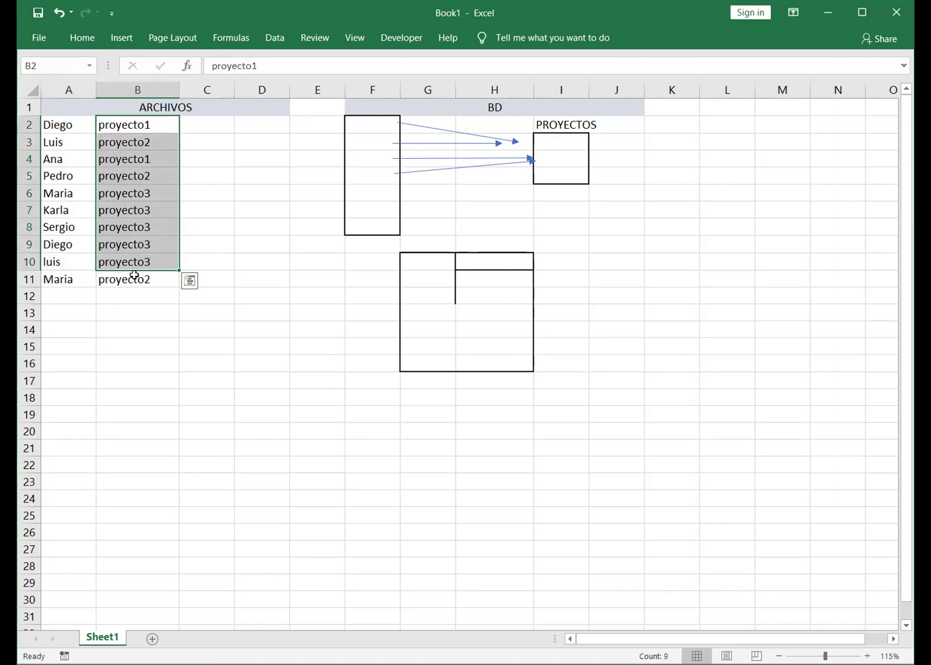
left_click(249, 275)
left_click_drag(71, 123, 112, 125)
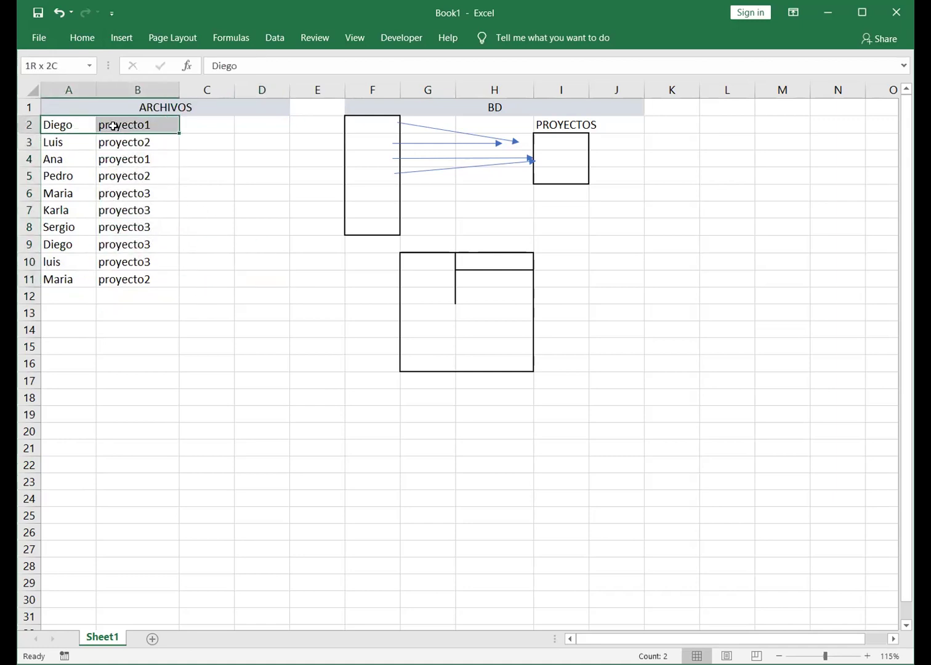
left_click(69, 124)
left_click(147, 124)
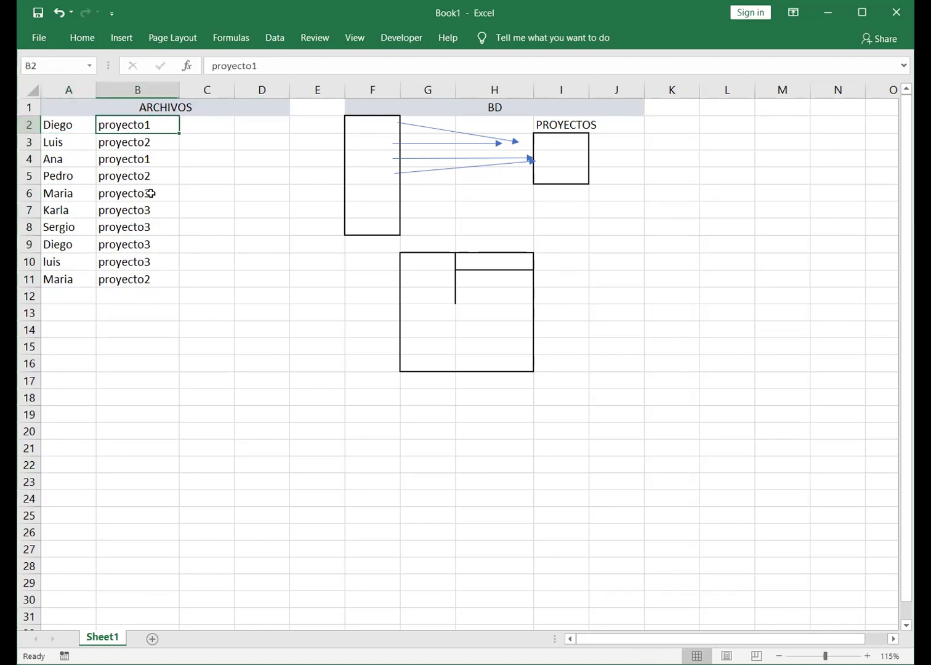
left_click(150, 261)
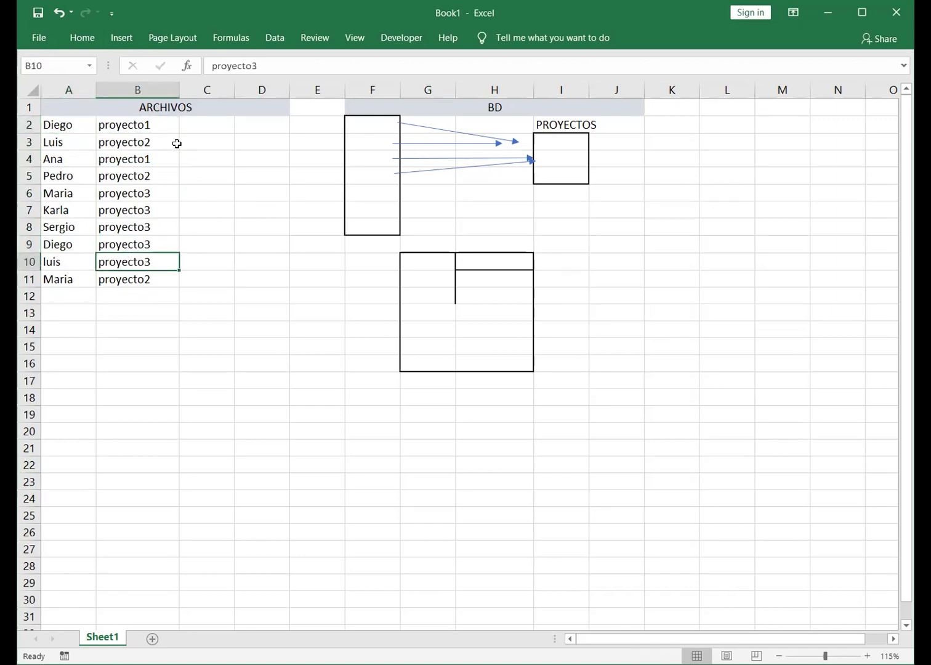
left_click(173, 143)
left_click_drag(78, 145, 69, 179)
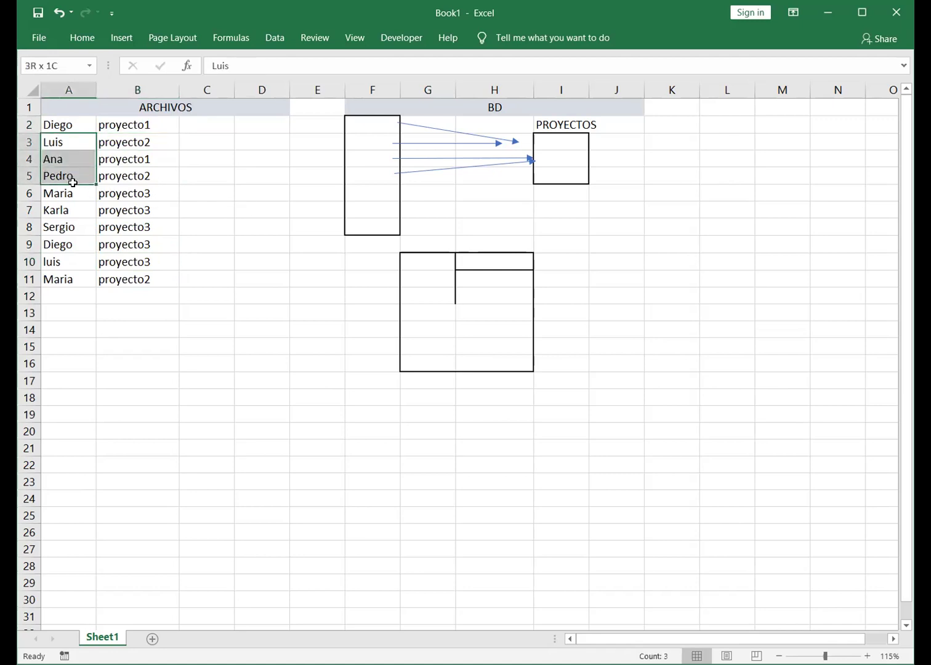
left_click(77, 126)
left_click_drag(65, 140, 67, 167)
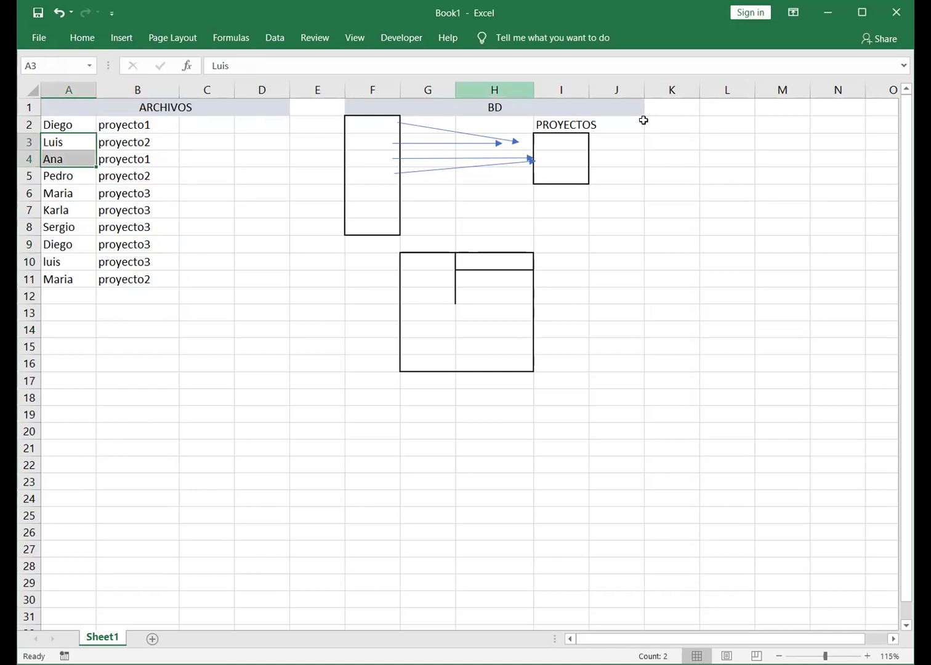
left_click_drag(421, 263, 501, 365)
Step: Copy the first person's name from A2 into G10 of the boxed table under BD
left_click(82, 119)
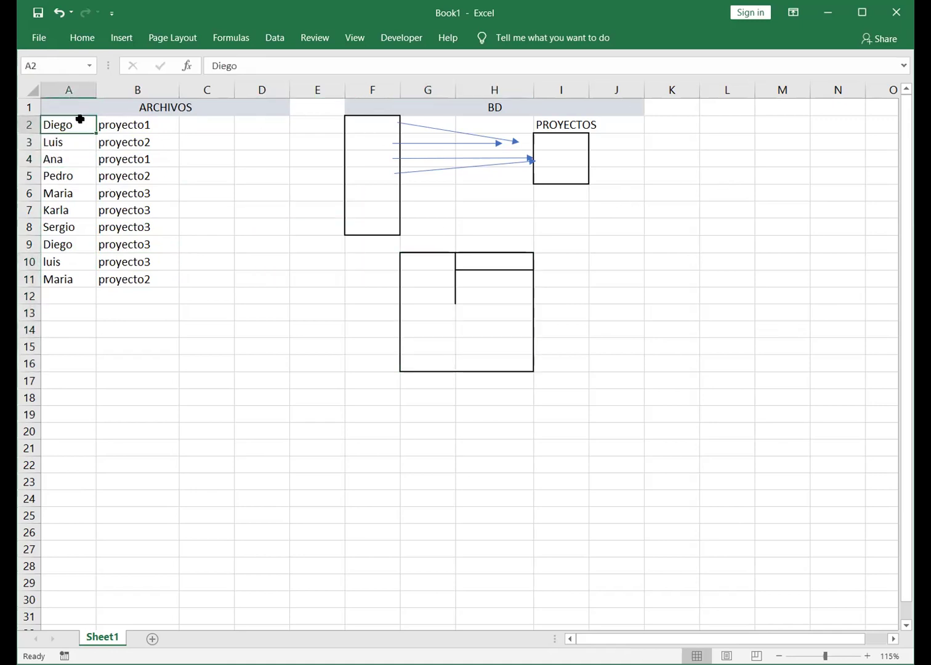
key("ctrl+c")
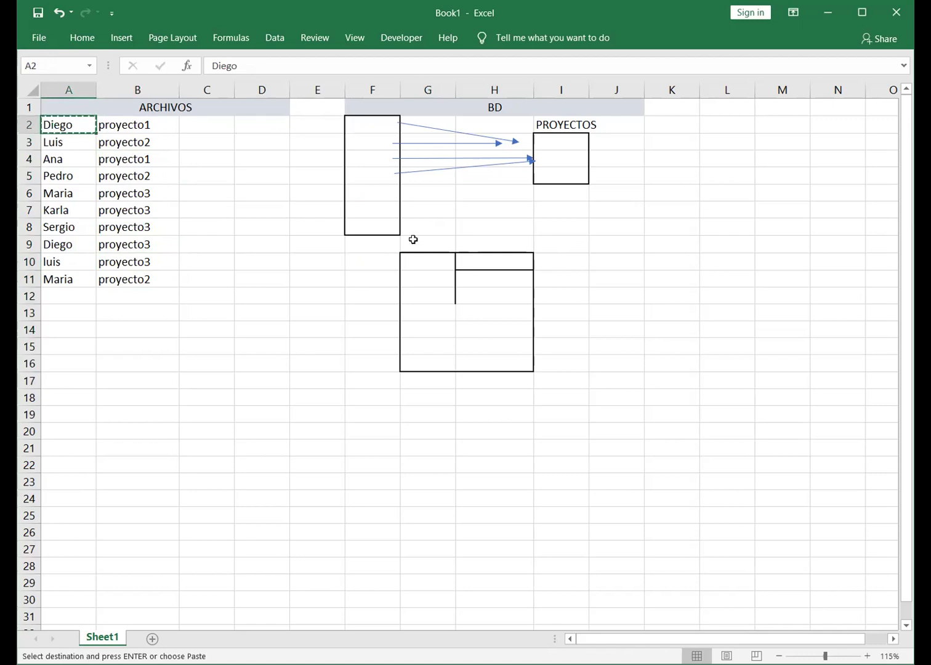
left_click(425, 264)
key("ctrl+v")
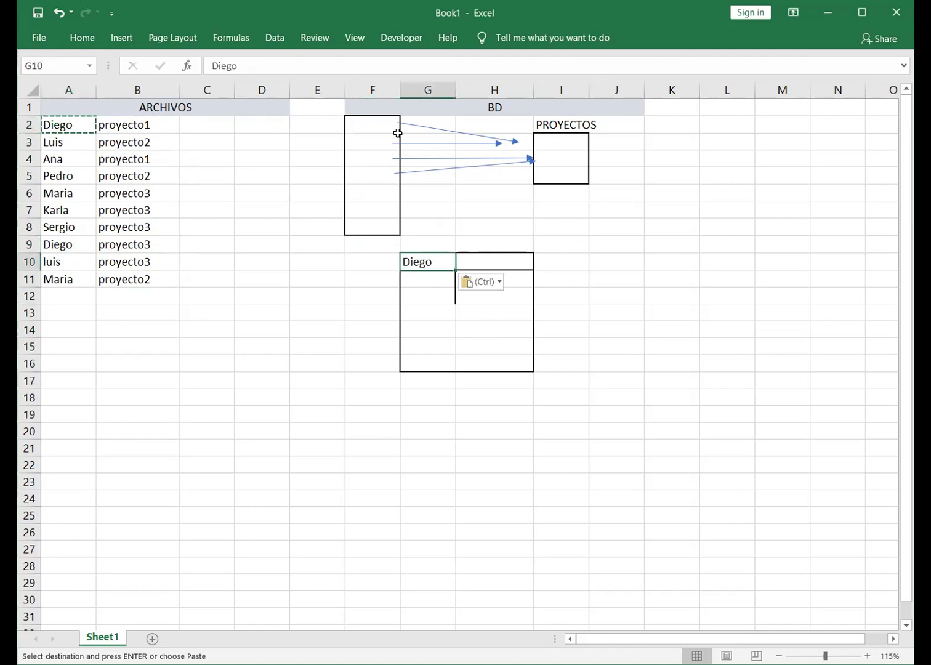
Step: Fill F2:F8 under BD with the seven people's first names listed in A2:A8
left_click(391, 121)
type("Diego")
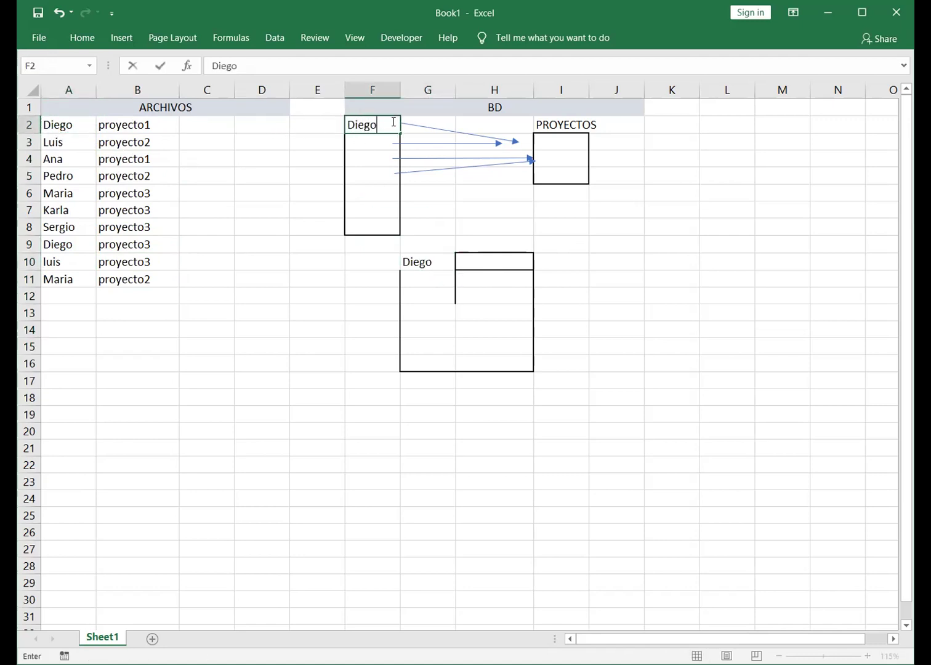
key("Return")
type("Luis")
key("Return")
type("Ana")
key("Return")
type("Pedro")
key("Return")
type("Maria")
key("Return")
type("Karla")
key("Return")
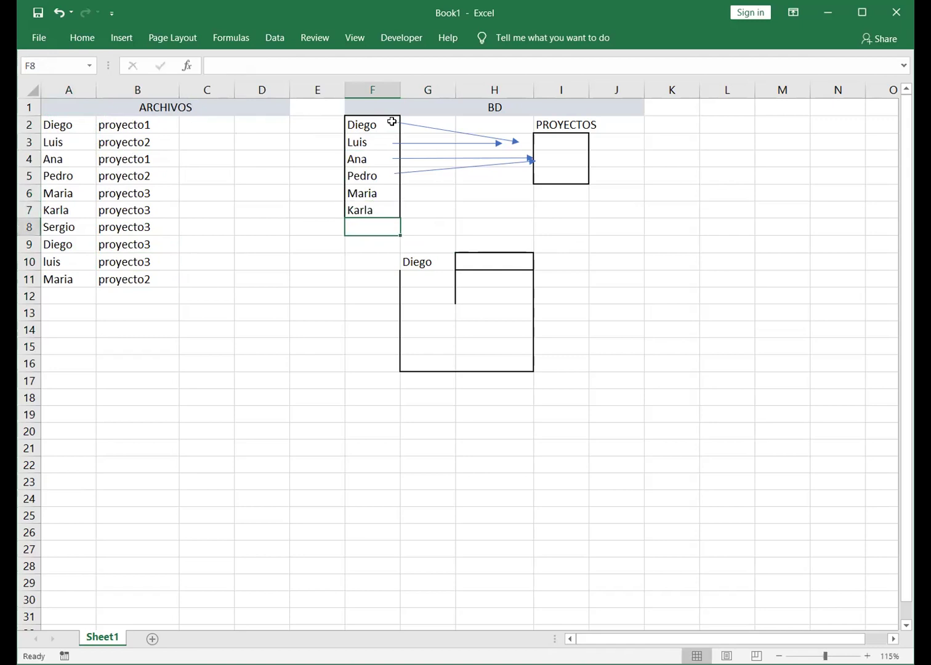
type("Segio")
key("Return")
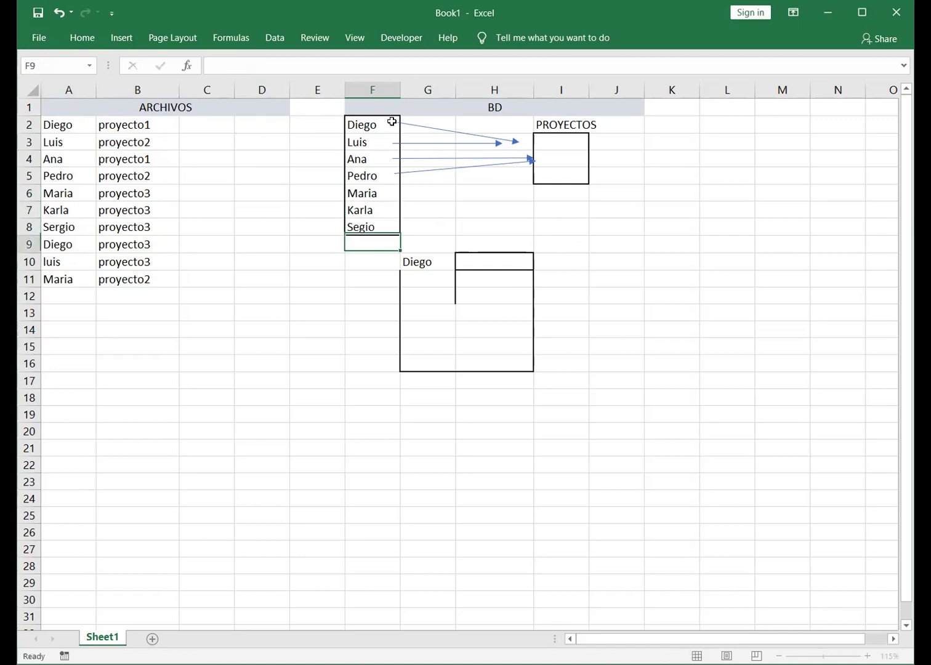
Step: Enter proyecto1 in I3 as the first entry of the PROYECTOS table
key("Up")
key("Up")
key("Up")
key("Up")
key("Up")
key("Right")
key("Right")
key("Right")
key("Up")
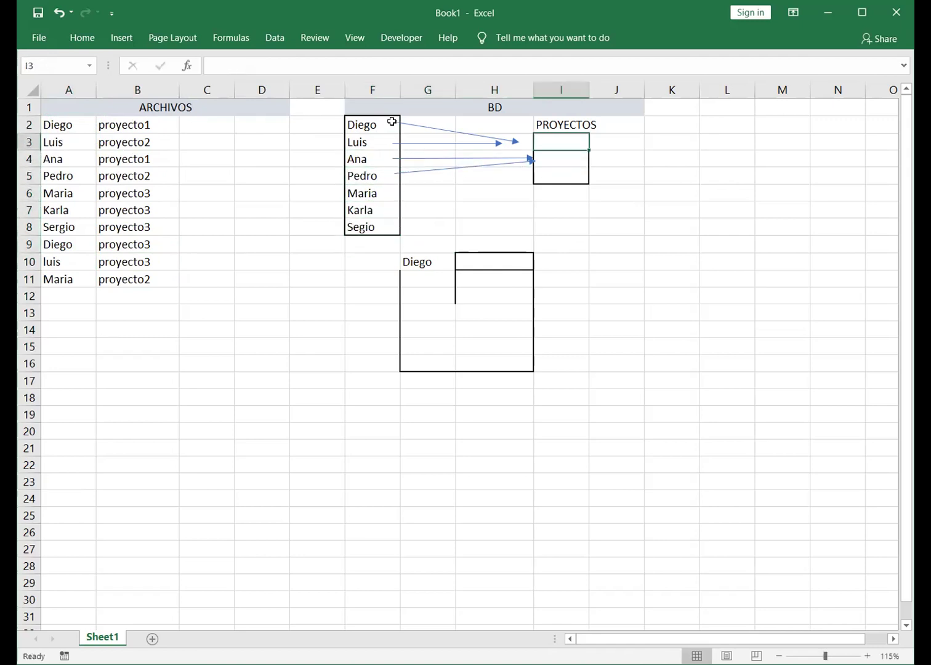
type("proyecto1")
key("Return")
Step: Copy the I3 entry into I4 and I5 and change the copies to proyecto2 and proyecto3
key("Up")
key("ctrl+c")
key("Down")
key("ctrl+v")
key("Down")
key("ctrl+v")
key("Up")
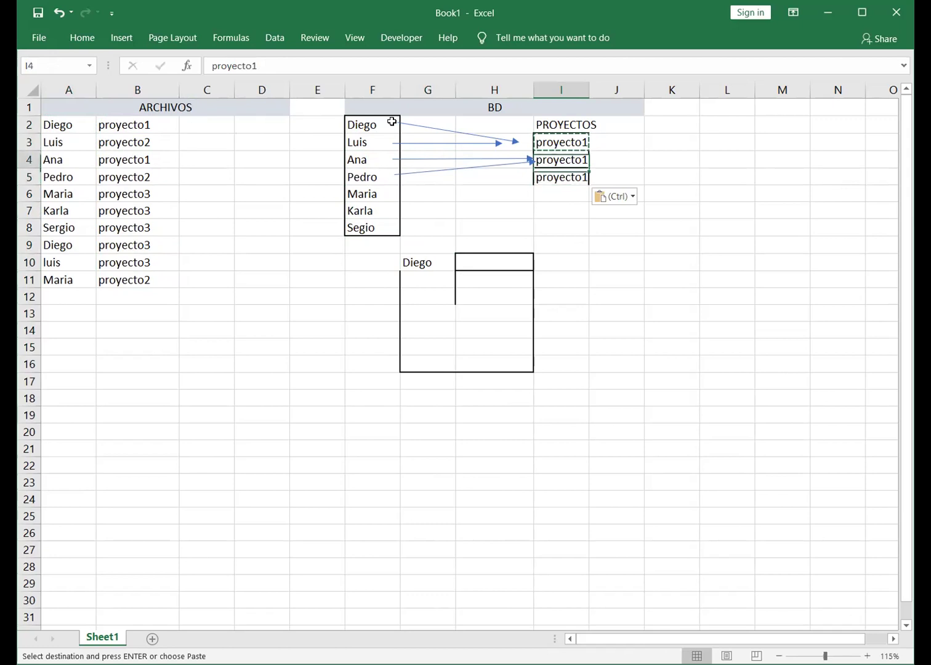
key("F2")
key("BackSpace")
type("2")
key("Return")
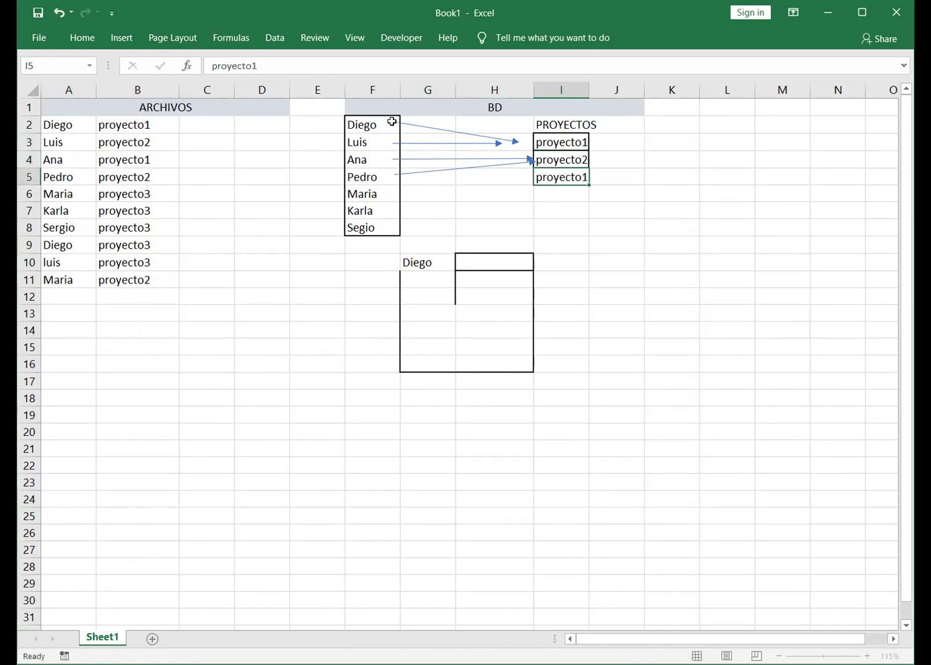
key("Return")
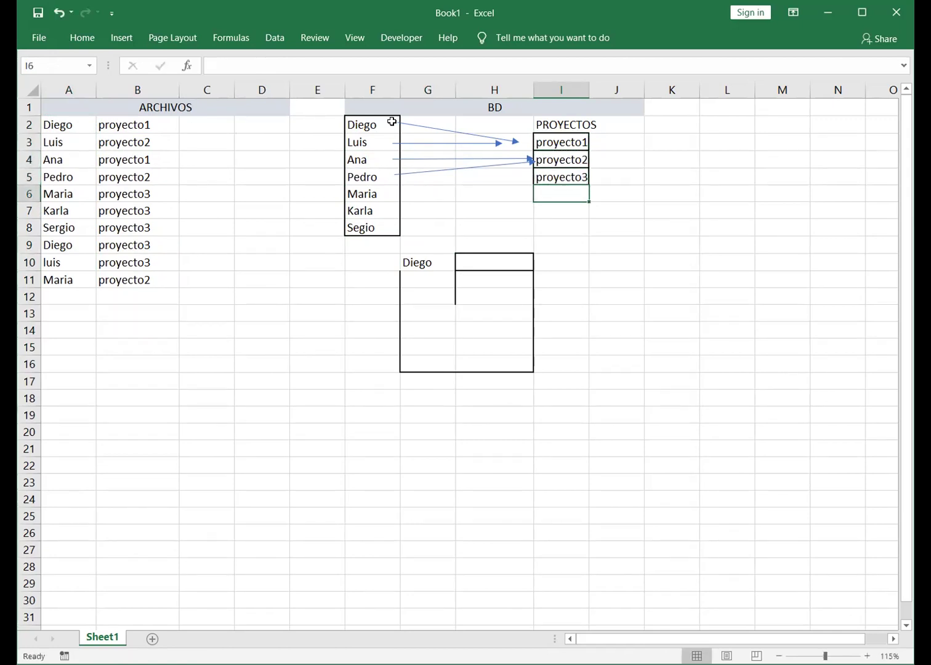
Step: Examine the arrows between the names in column F and the PROYECTOS table, and the name in G10
left_click(421, 265)
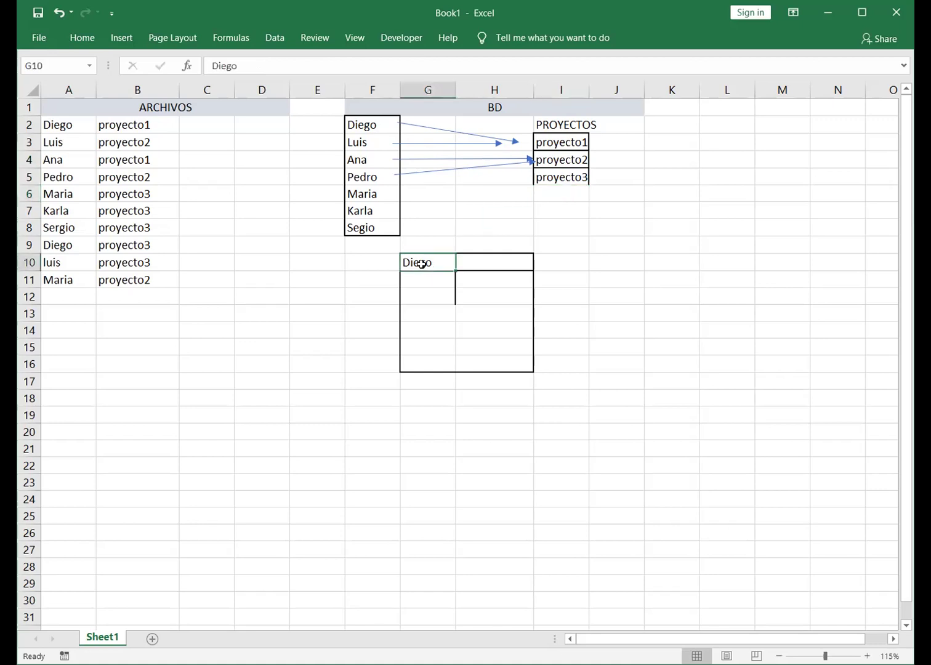
left_click(475, 130)
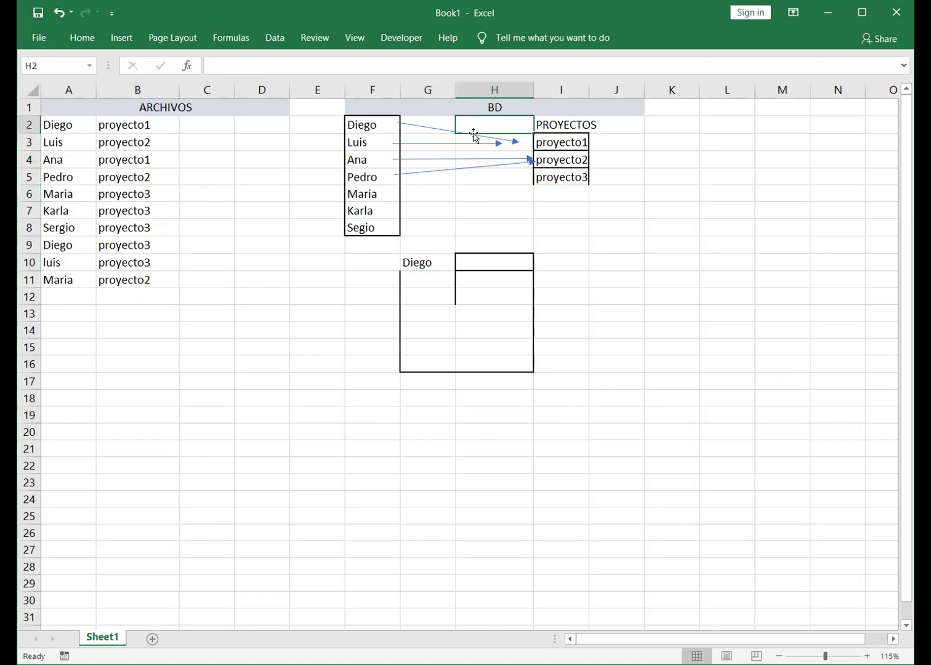
left_click(425, 147)
left_click(366, 148)
left_click(514, 143)
left_click(430, 172)
left_click(474, 177)
left_click(389, 178)
left_click(572, 168)
Step: Reposition the lowest arrow so it runs from the upper part of the column F names list down to G10
left_click(459, 170)
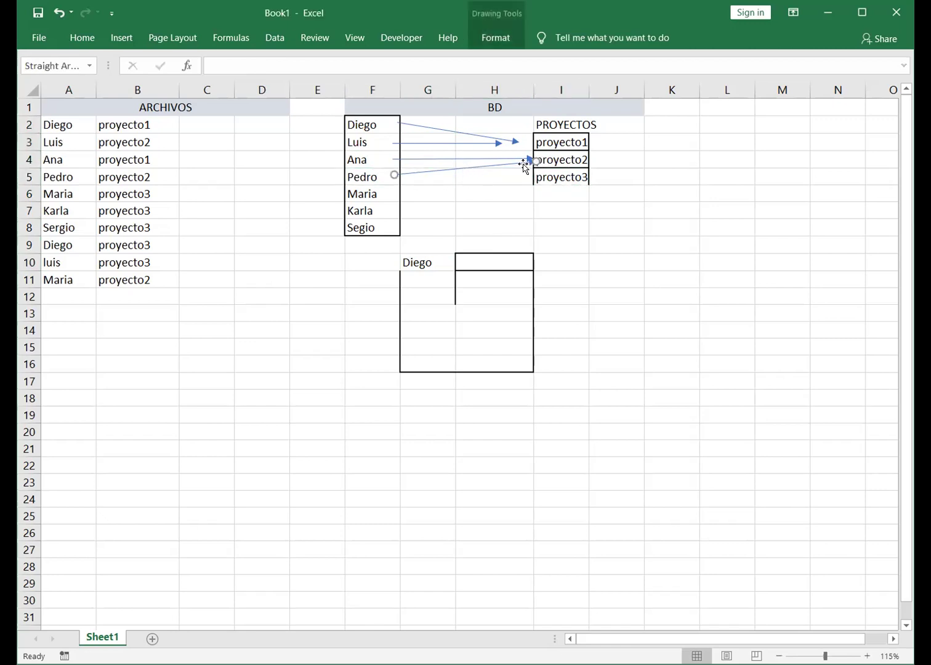
left_click_drag(526, 162, 388, 265)
left_click_drag(255, 277, 382, 136)
left_click(468, 173)
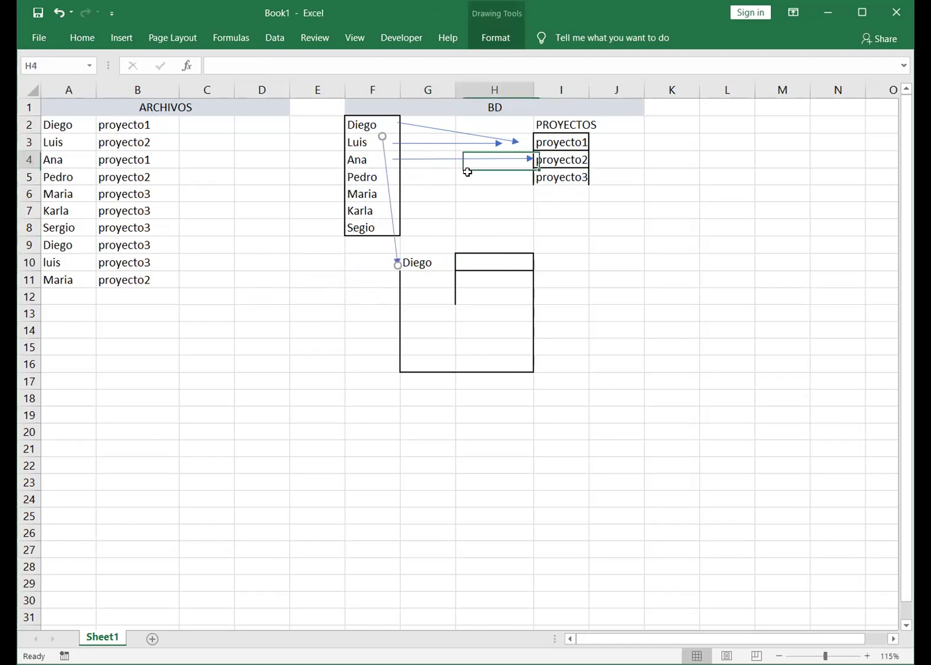
Step: Enter proyecto1 in H10 as the project assigned to the person in G10
left_click(499, 259)
double_click(501, 259)
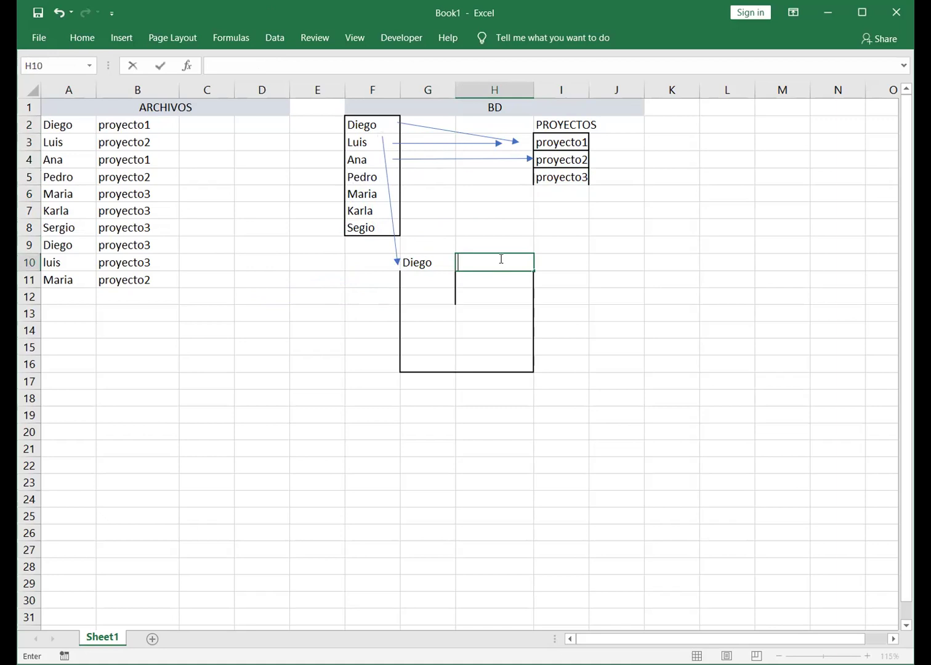
type("proyecto1")
key("Return")
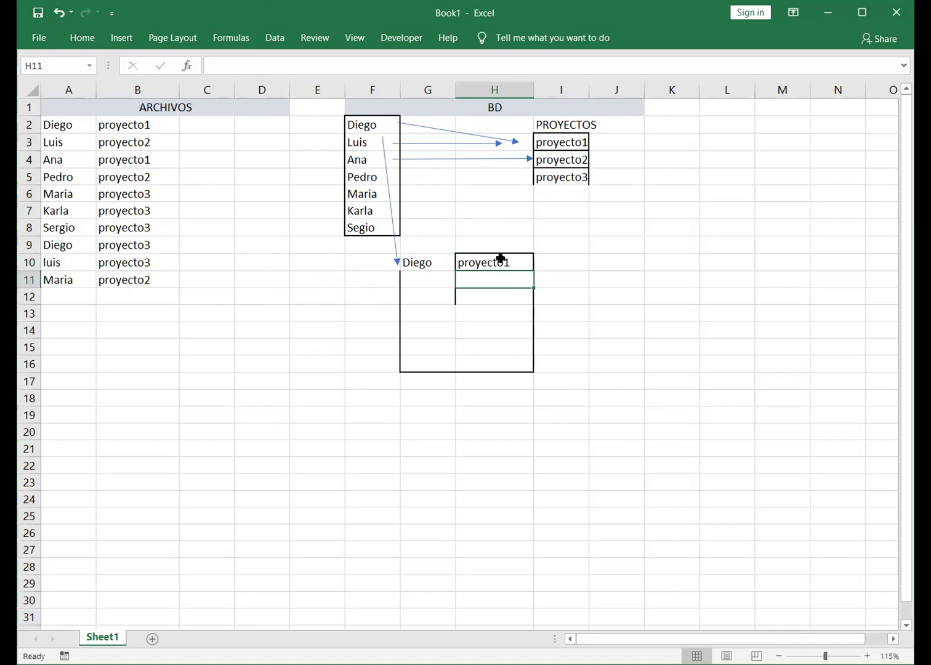
Step: Reposition the arrow starting at F4 so it runs from proyecto1 in the PROYECTOS table down to H10
left_click(453, 158)
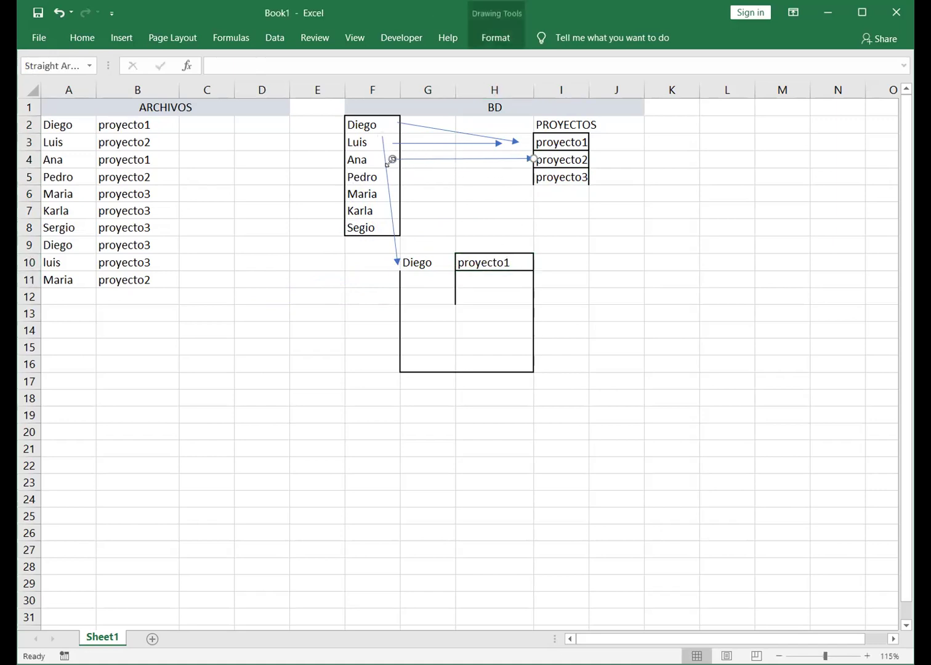
left_click_drag(391, 160, 583, 136)
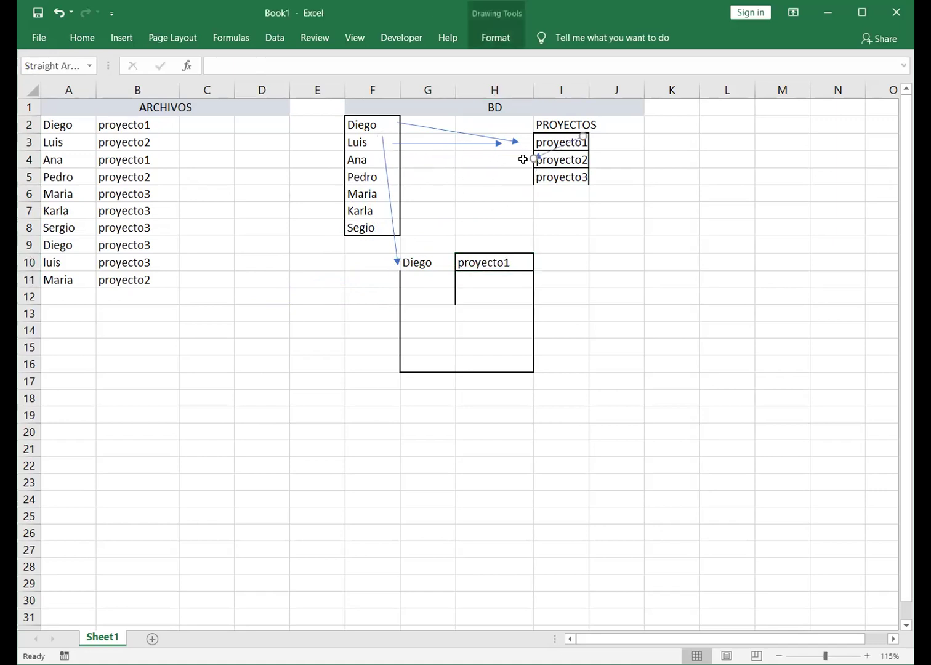
left_click_drag(534, 160, 521, 251)
left_click_drag(583, 136, 534, 148)
Step: Delete the two remaining arrows that start at the names in F2 and F3
left_click(488, 144)
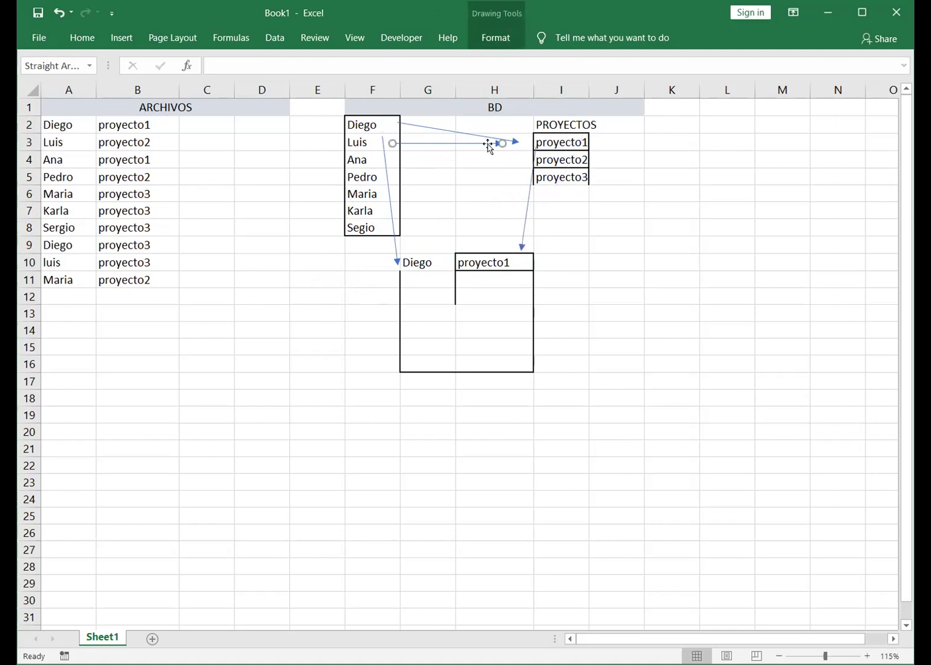
key("Delete")
left_click(482, 138)
key("Delete")
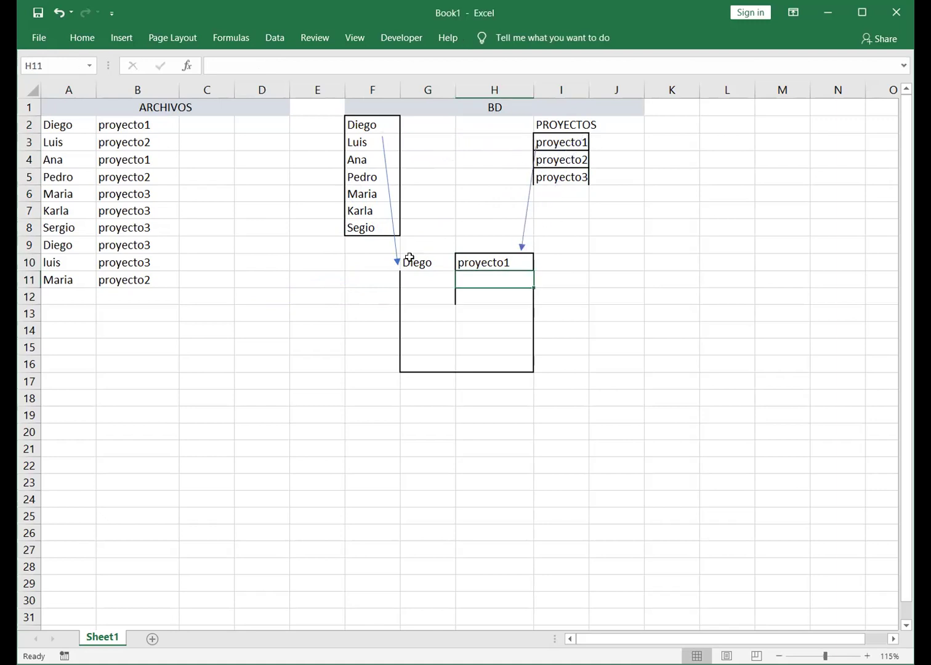
Step: Reverse the names arrow so it starts at G10 and points to the matching name in F2
left_click(372, 126)
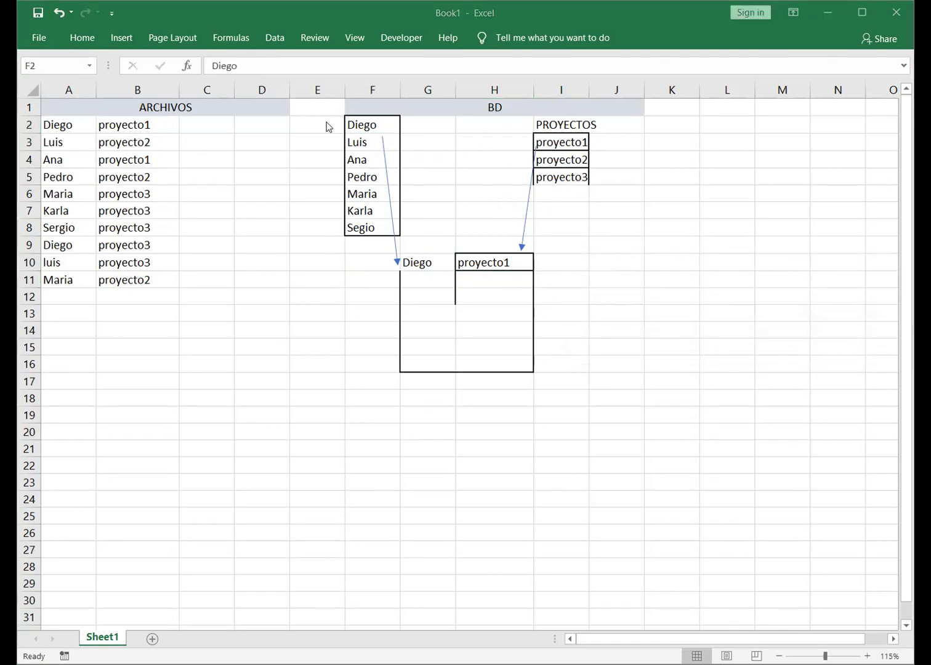
left_click(379, 129)
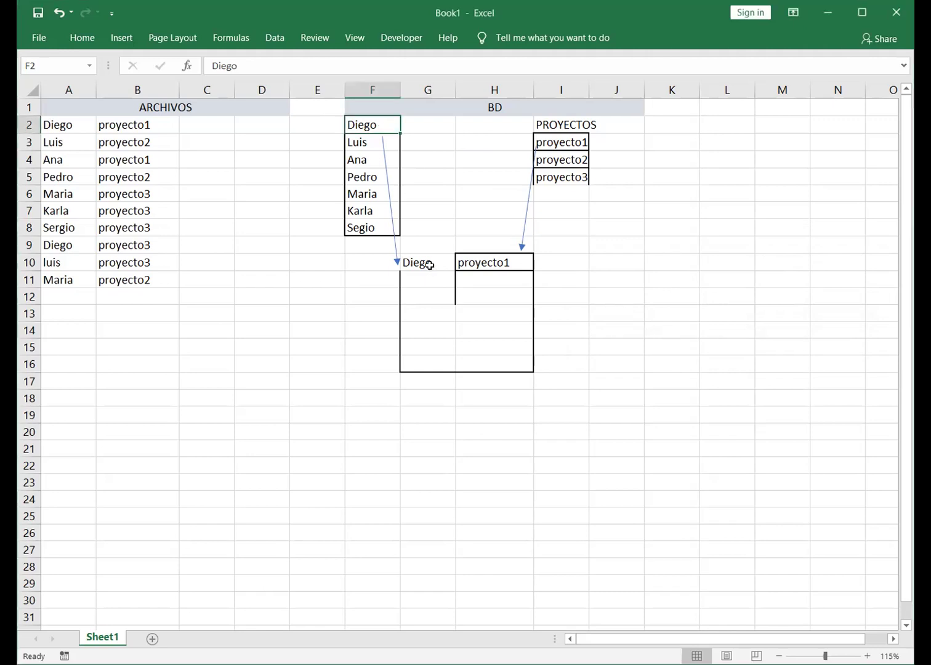
left_click(381, 128)
left_click(395, 259)
left_click_drag(382, 132, 454, 232)
left_click_drag(396, 265, 381, 127)
mouse_move(451, 231)
left_mouse_down()
mouse_move(412, 252)
mouse_move(466, 261)
mouse_move(420, 262)
mouse_move(489, 263)
left_mouse_up()
Step: Compare the name in G10 with its source entry in F2, and check the project in H10
left_click(466, 242)
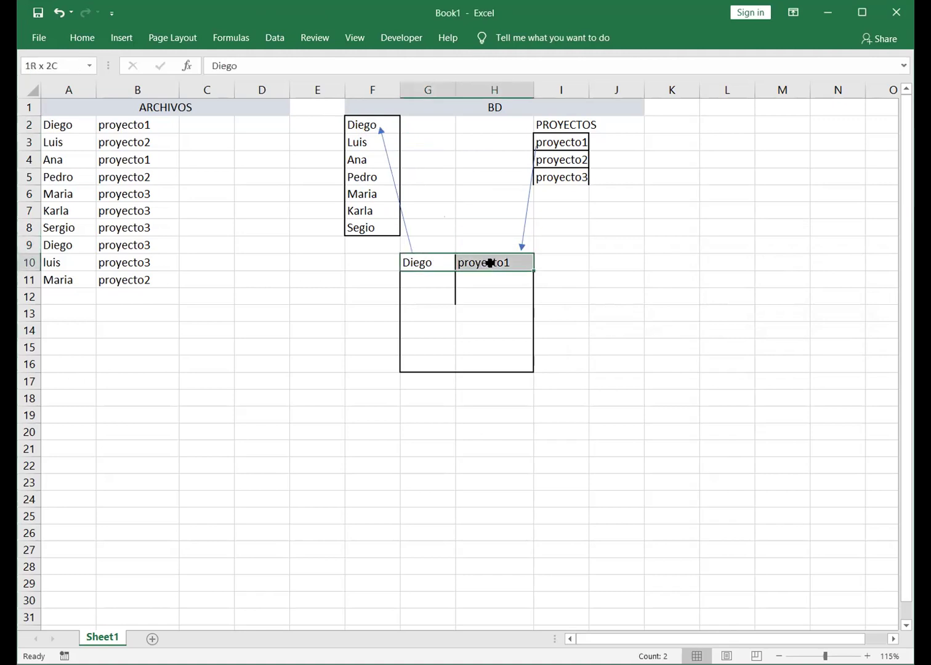
left_click(417, 260)
left_click_drag(384, 124, 277, 125)
left_click(434, 260)
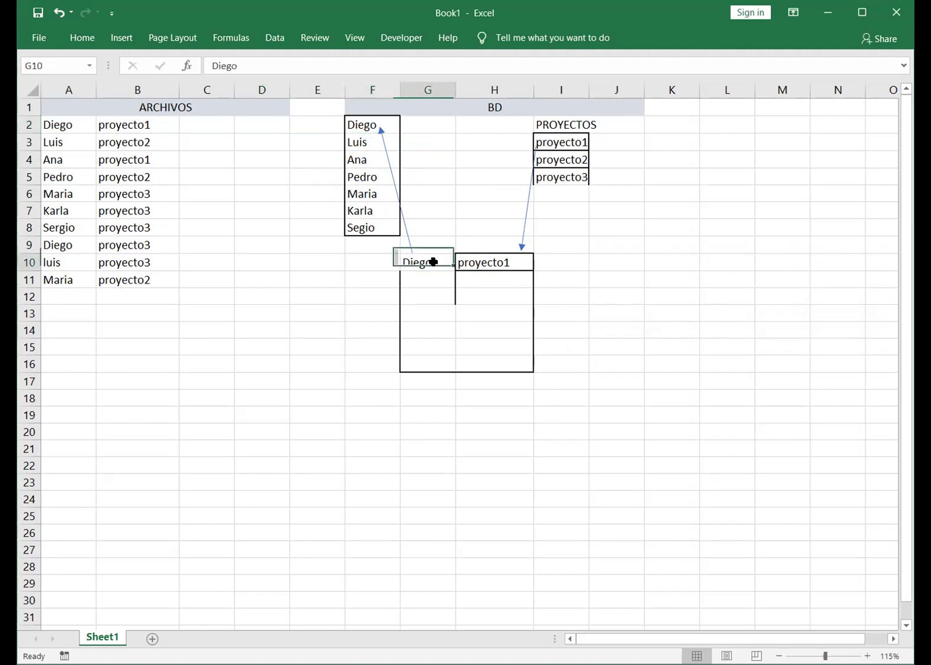
left_click(371, 127)
left_click(442, 259)
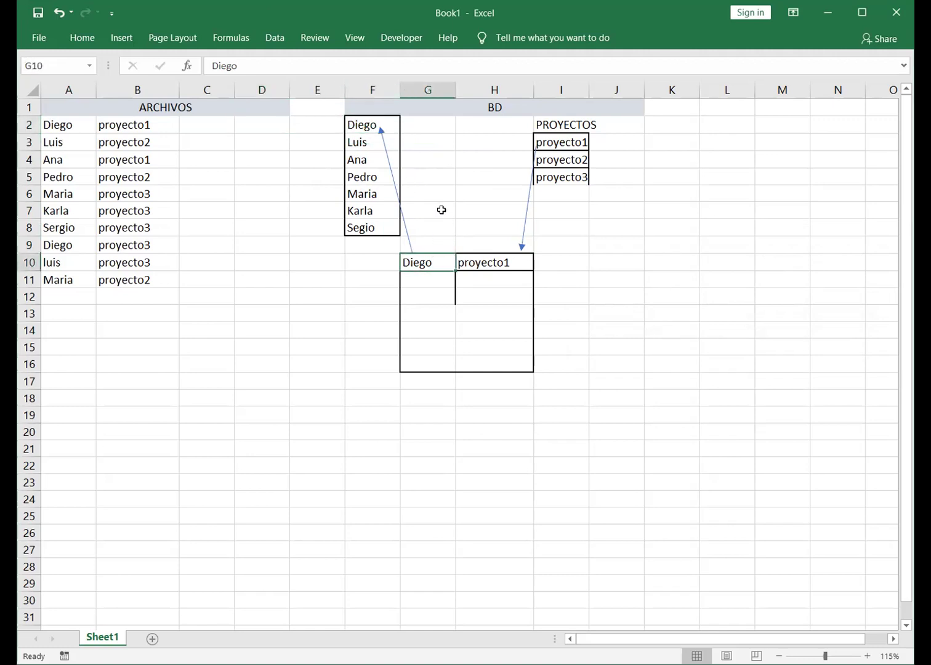
left_click(376, 125)
left_click(516, 267)
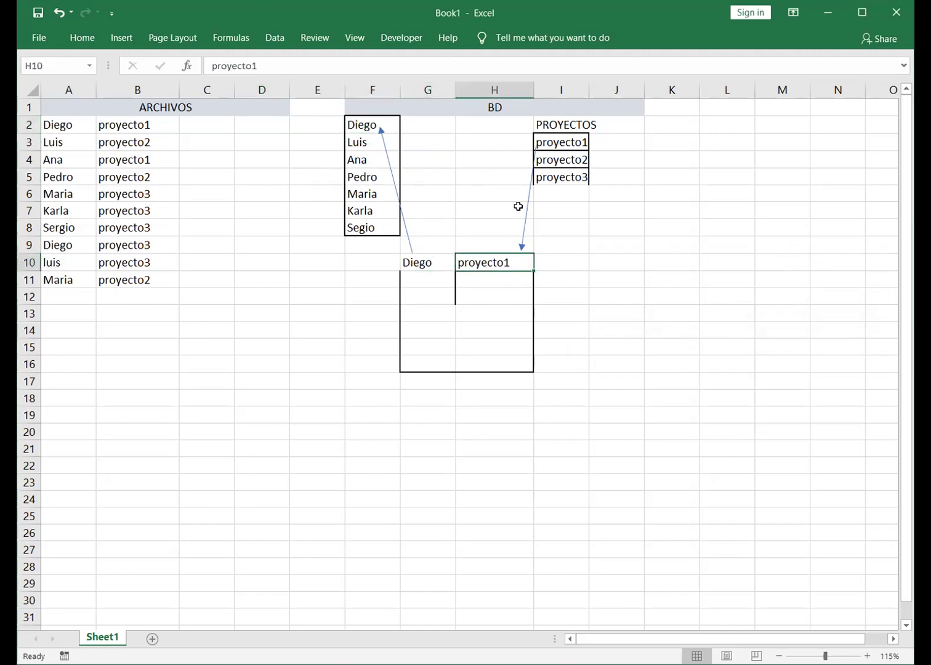
Step: Reverse the projects arrow so it starts above H10 and points to proyecto1 in I3
left_click(520, 247)
left_click_drag(520, 247, 491, 172)
left_click_drag(534, 143, 488, 246)
left_click_drag(523, 143, 534, 141)
Step: Trace the project in H10 to its source entry, highlighting the row from I3 across to M3
left_click(478, 262)
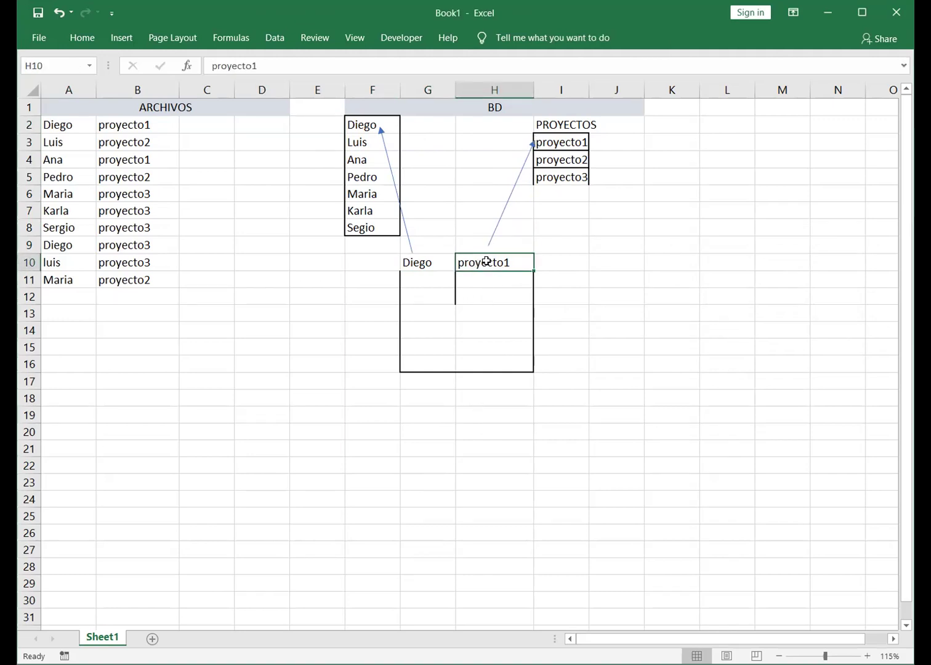
left_click(543, 139)
left_click_drag(543, 138, 774, 143)
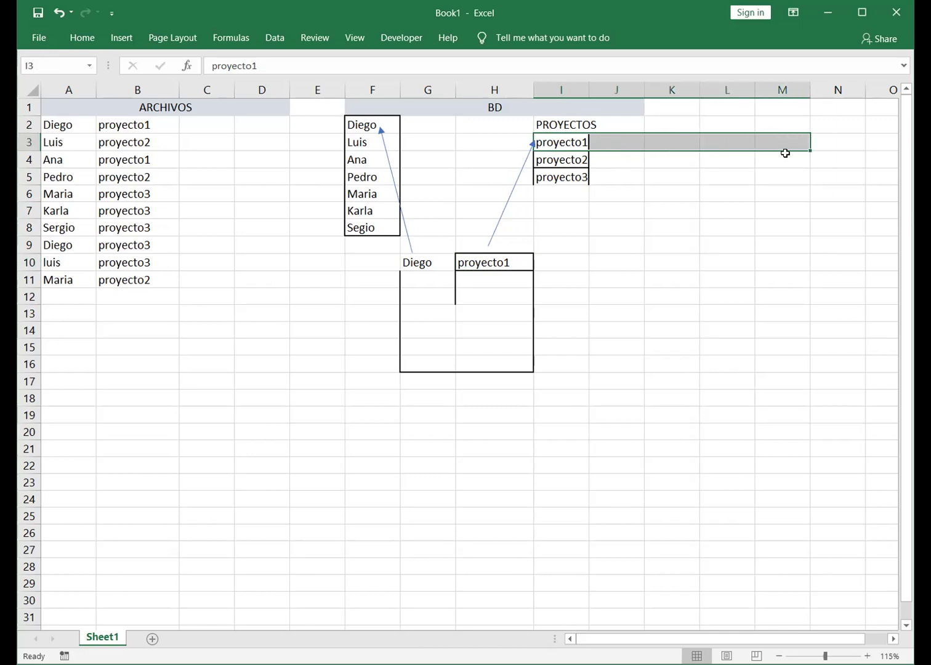